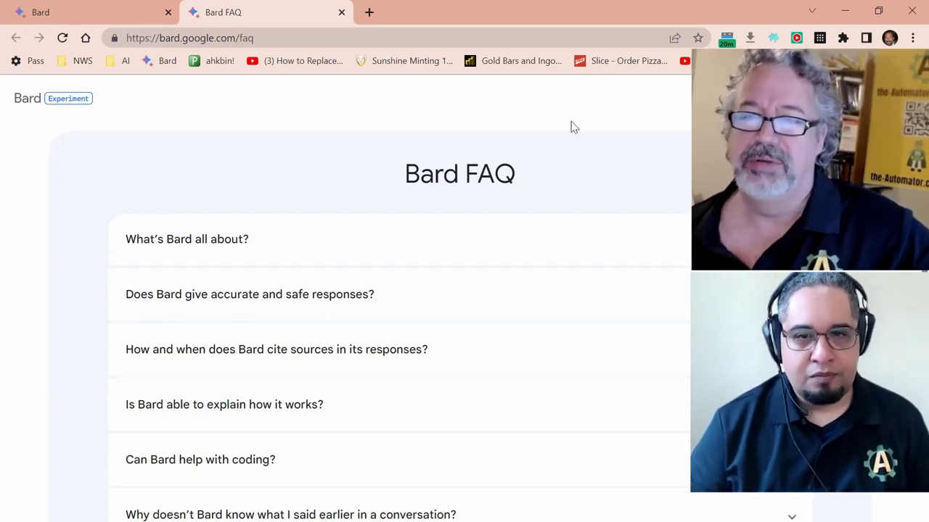
Expand the 'Can Bard help with coding?' FAQ answer, which says Bard can't code yet.
scroll(539, 125, down, 1)
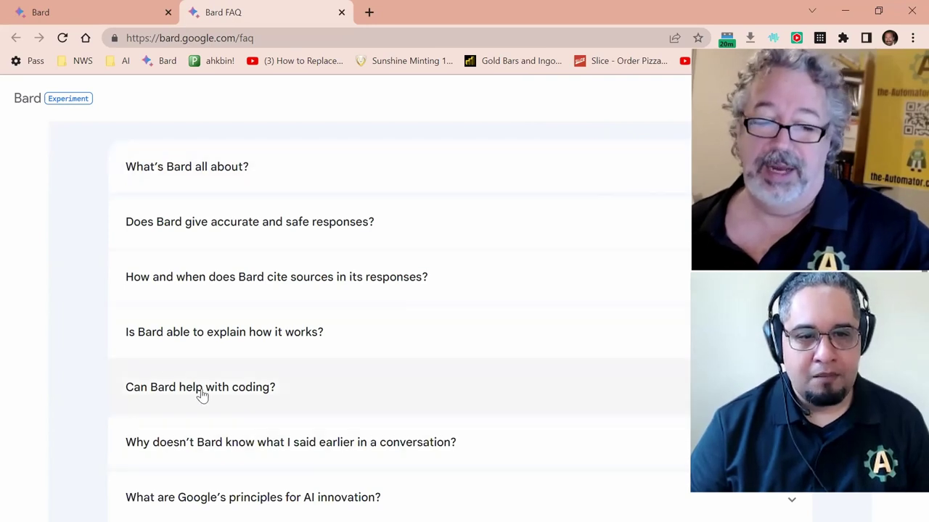
click(261, 391)
scroll(276, 377, down, 1)
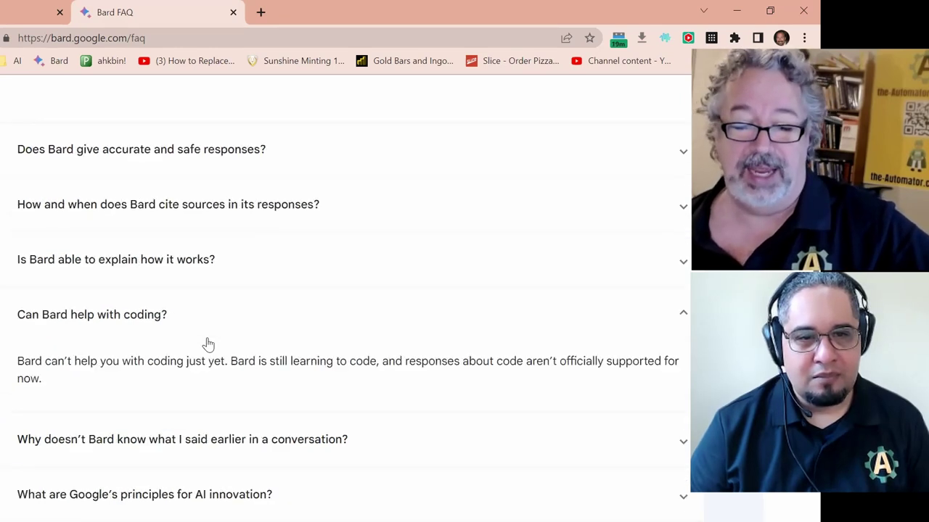
scroll(335, 307, up, 1)
scroll(336, 307, down, 4)
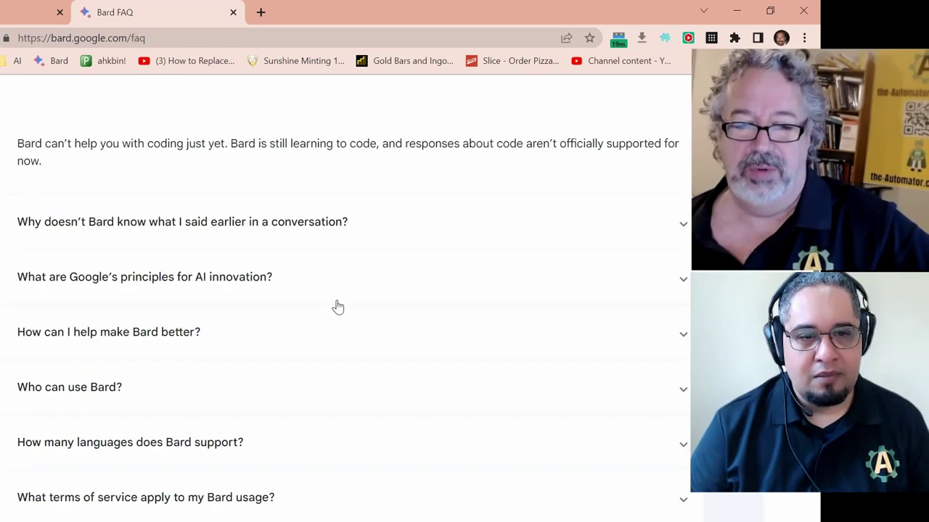
Expand the 'How can I help make Bard better?' answer about rating responses and sending feedback.
click(143, 342)
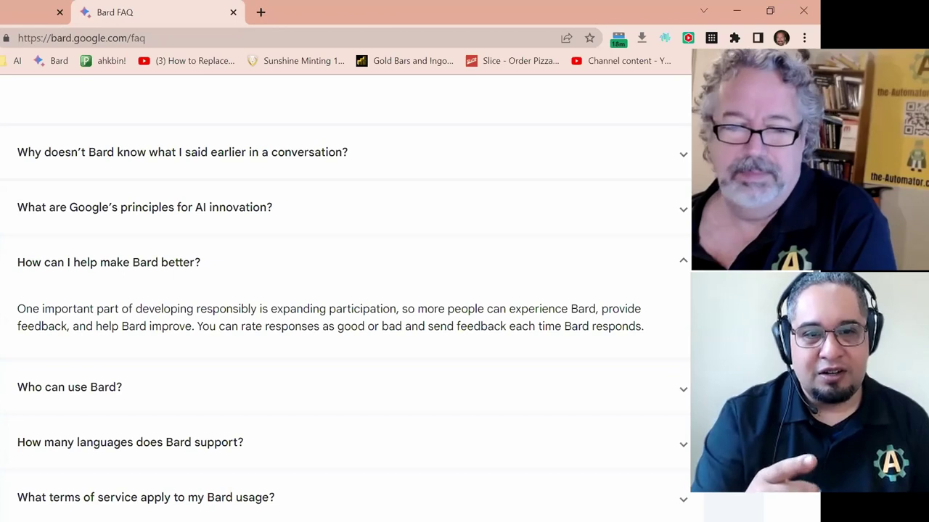
Scroll down the FAQ and expand the 'Who can use Bard?' answer.
scroll(330, 317, down, 1)
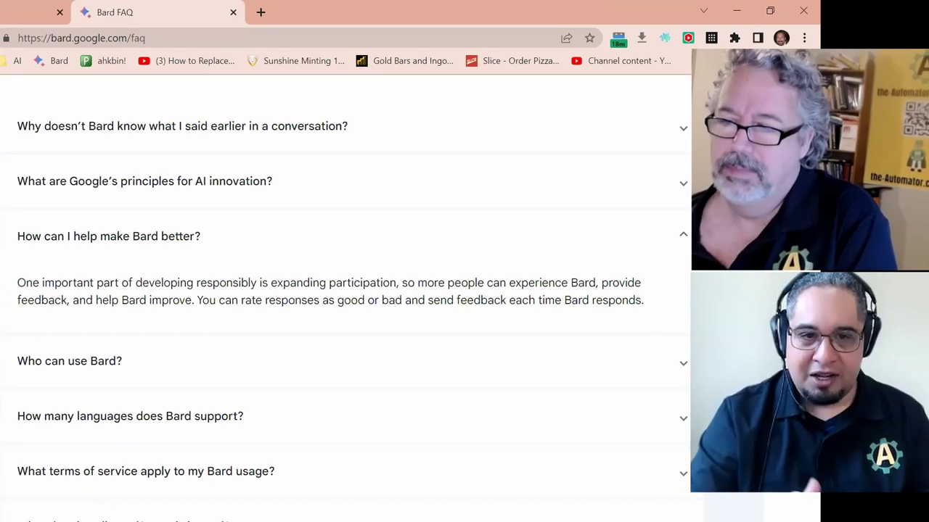
scroll(352, 319, down, 2)
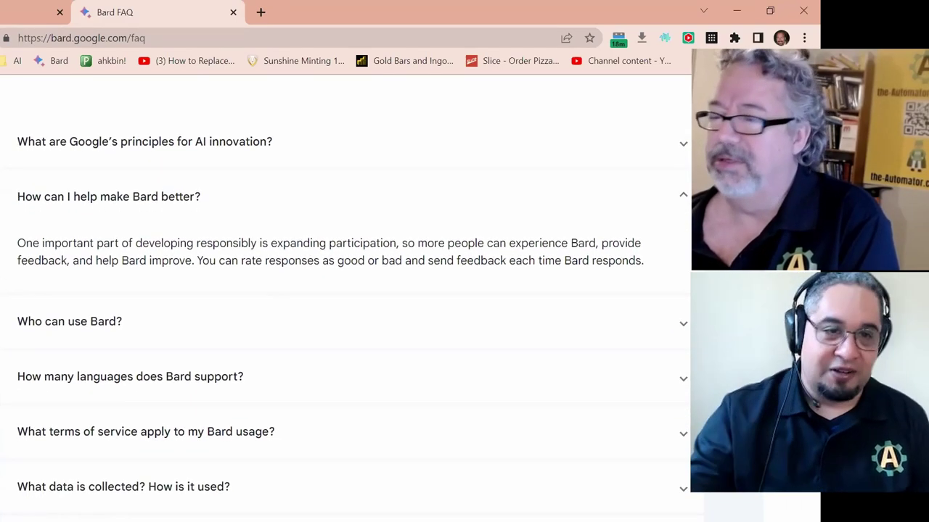
scroll(352, 306, down, 1)
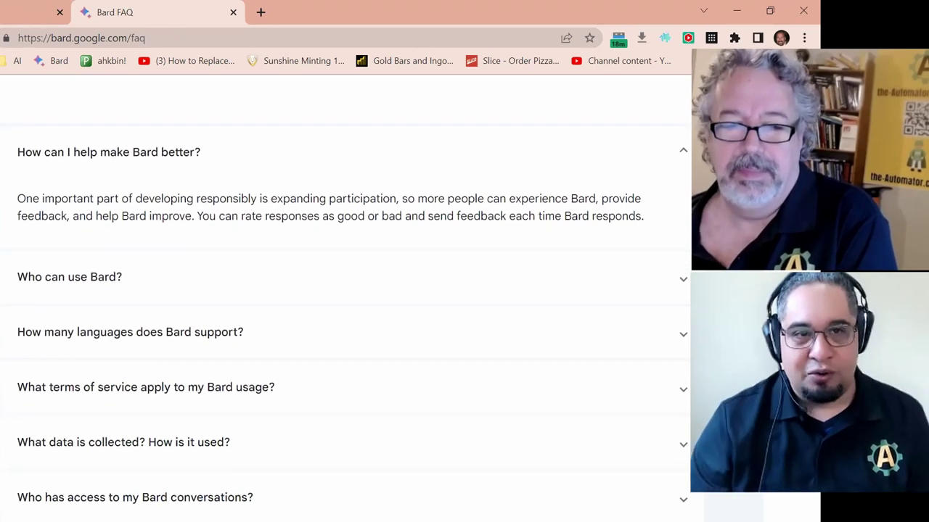
scroll(353, 315, down, 1)
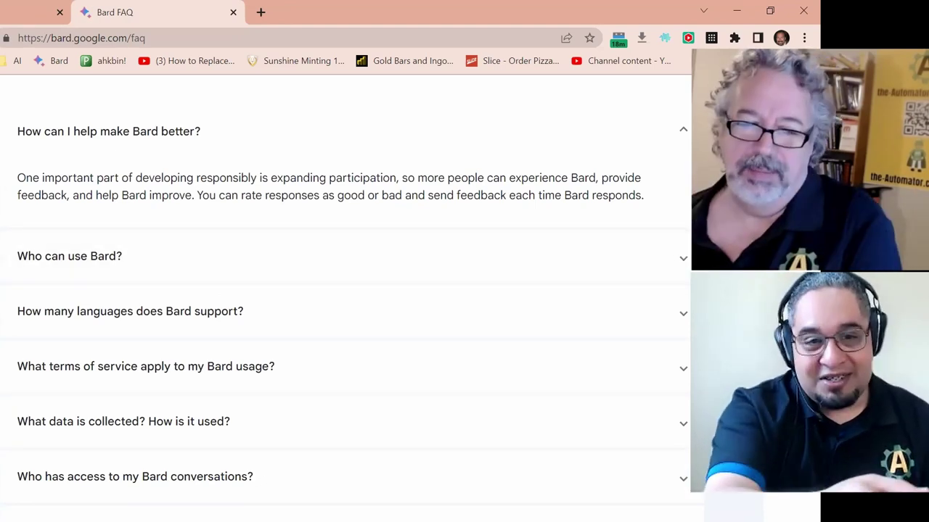
click(574, 261)
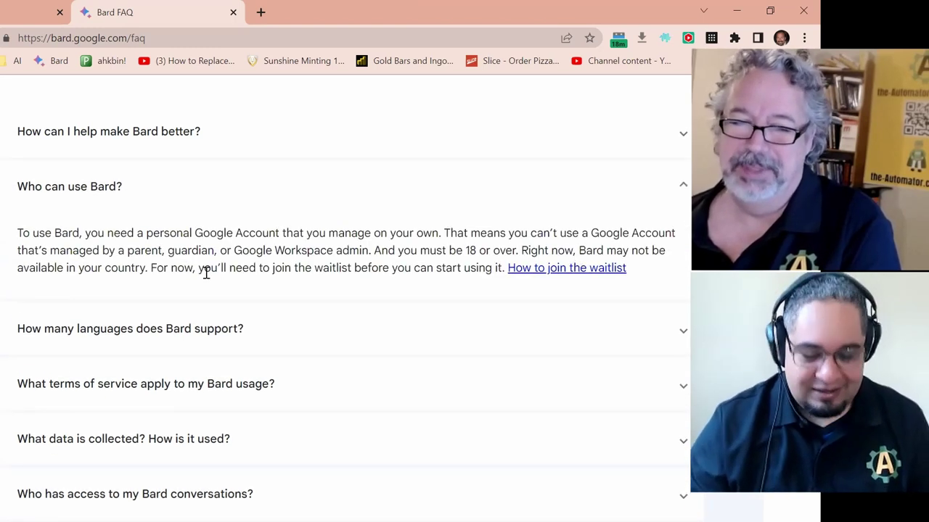
Expand 'How many languages does Bard support?', which shows US English only.
click(416, 336)
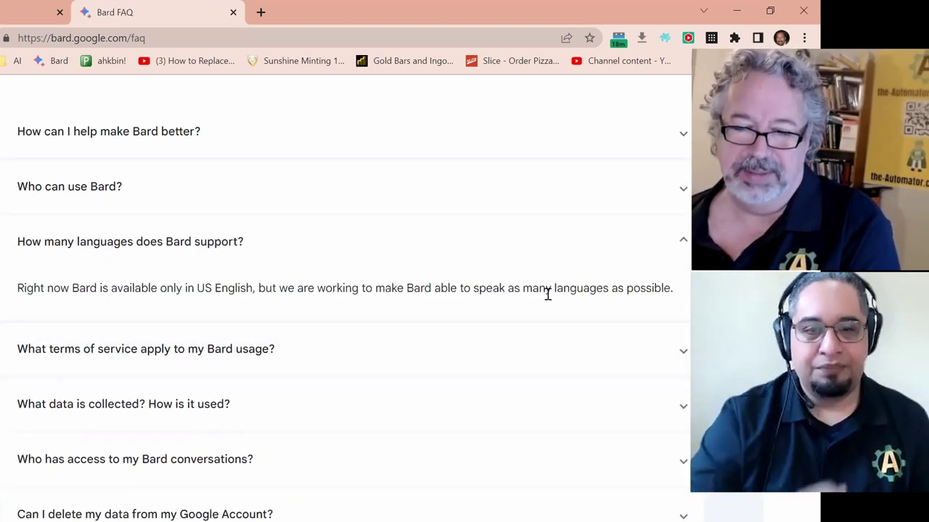
scroll(345, 325, up, 7)
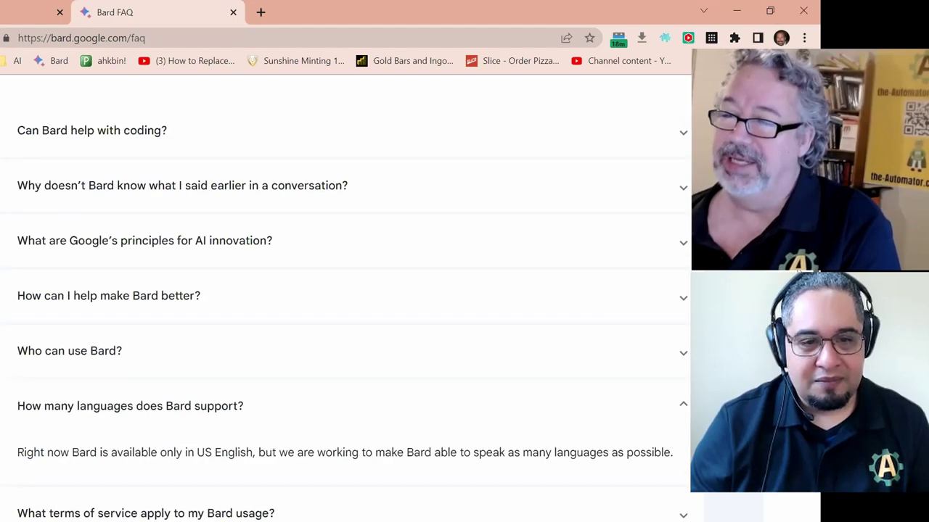
scroll(346, 305, down, 1)
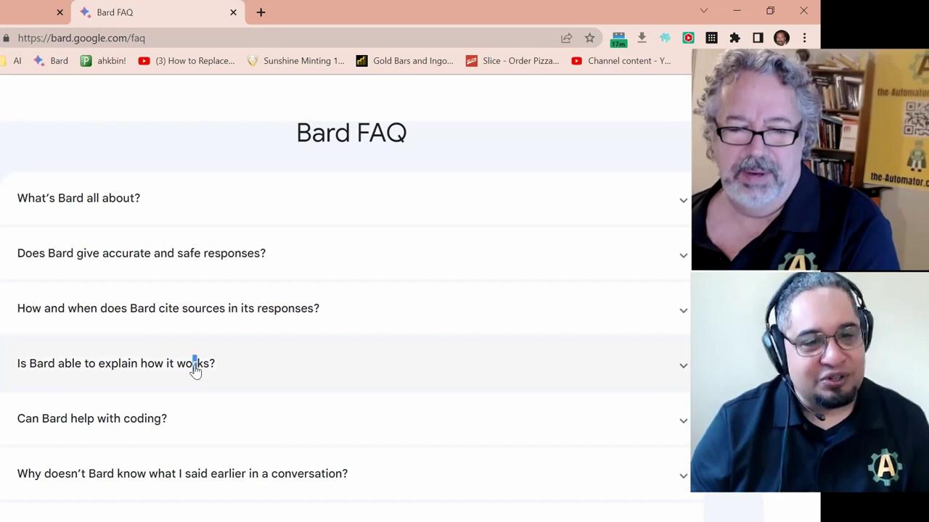
Expand 'Is Bard able to explain how it works?' and highlight its 'can hallucinate' warning.
drag(193, 367, 197, 368)
scroll(204, 351, down, 1)
scroll(204, 351, down, 1)
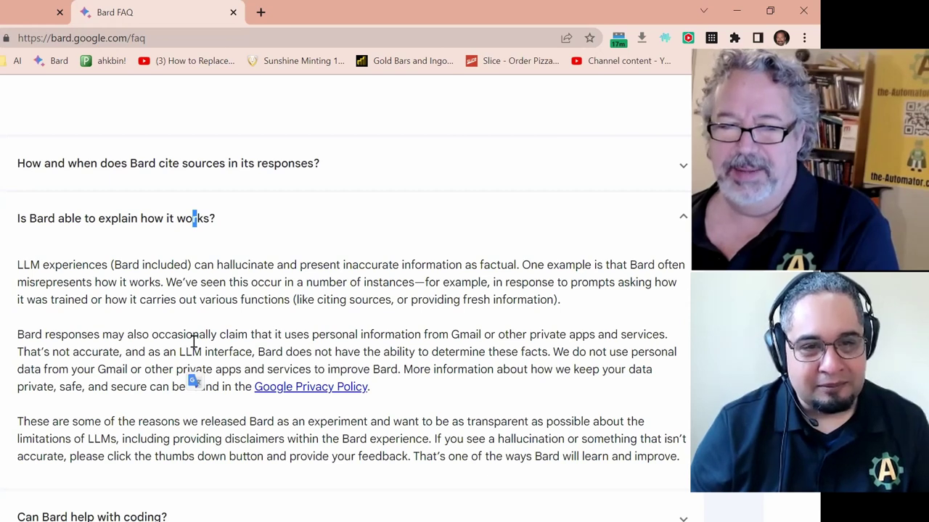
drag(191, 265, 281, 267)
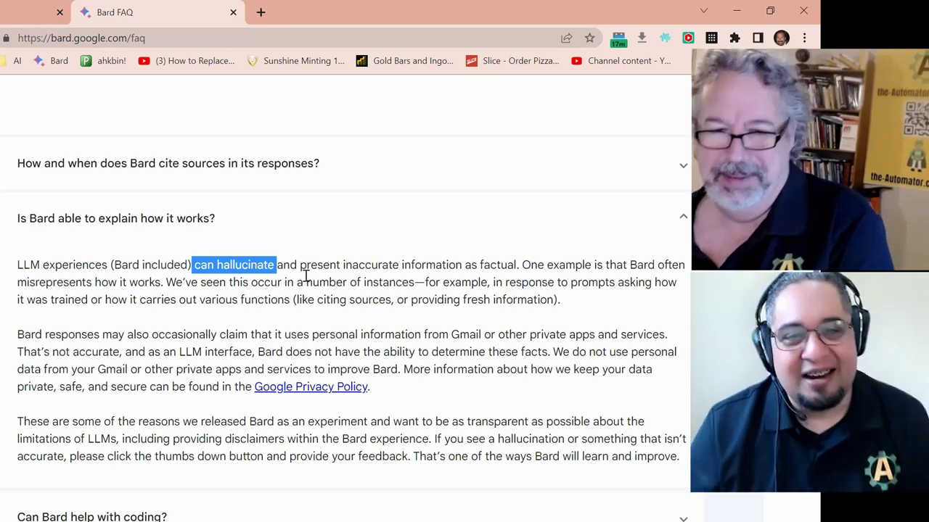
click(309, 271)
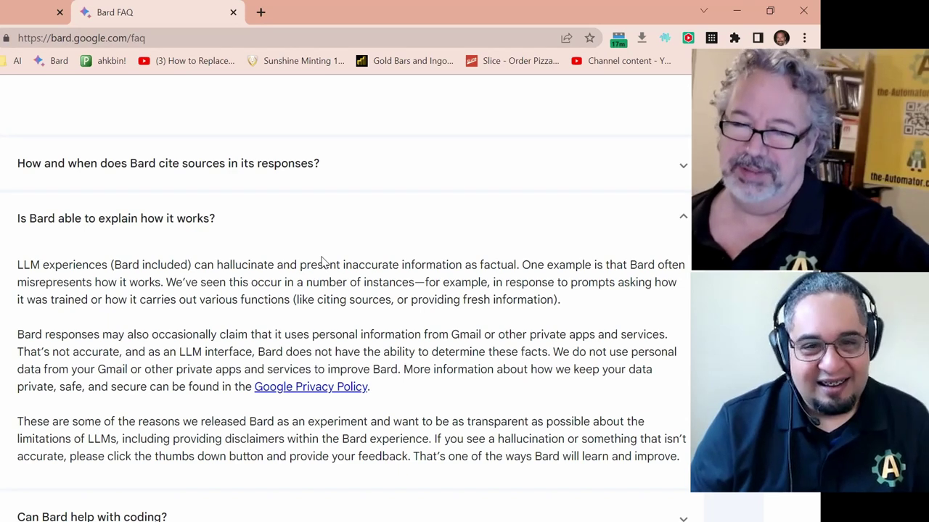
scroll(322, 263, up, 1)
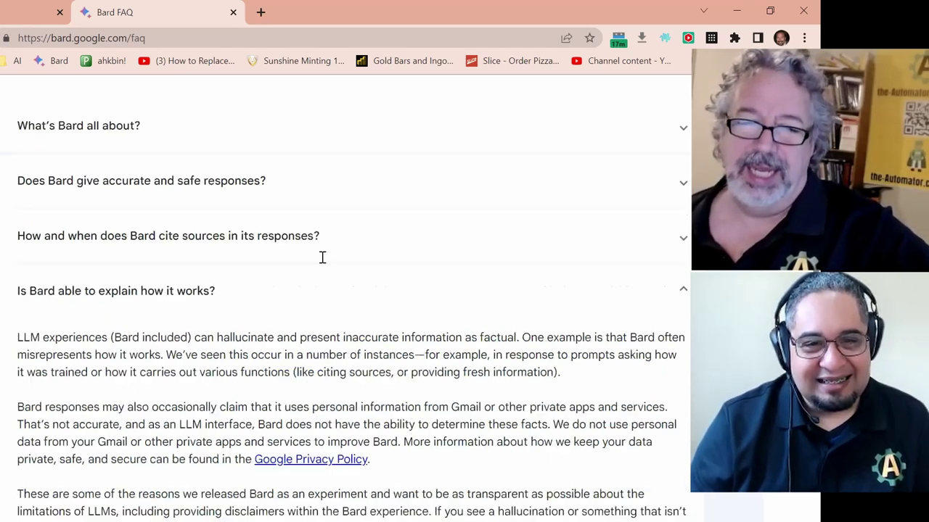
Return to the chat and dictate 'tell me about the benefits of using autohotkey', allowing microphone access.
key(alt+Left)
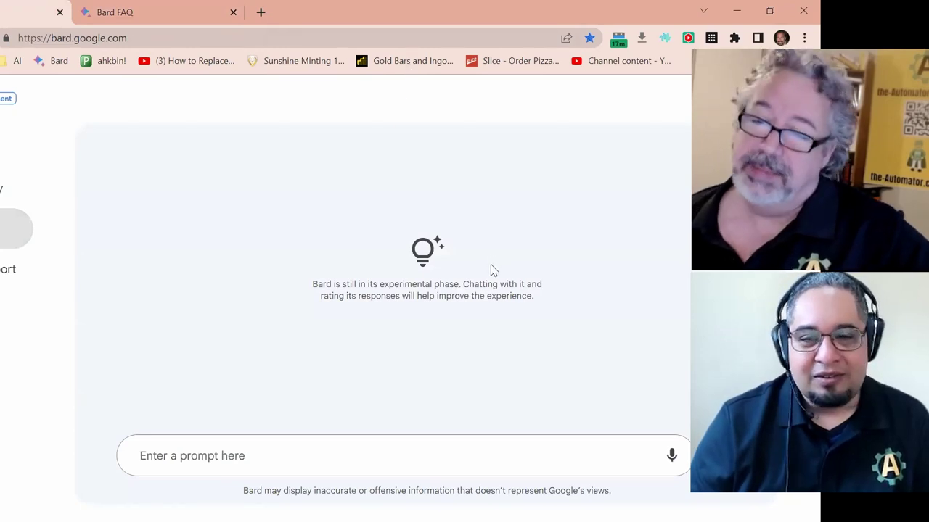
click(355, 457)
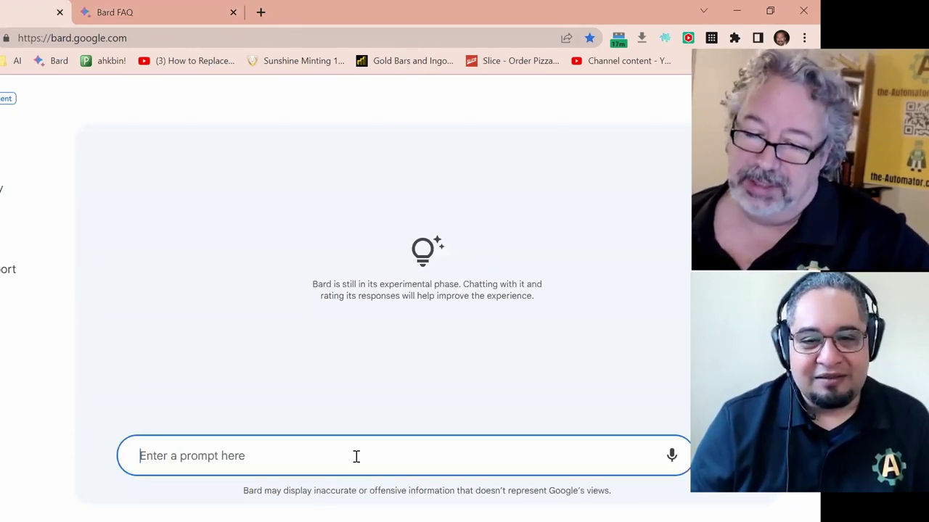
click(673, 457)
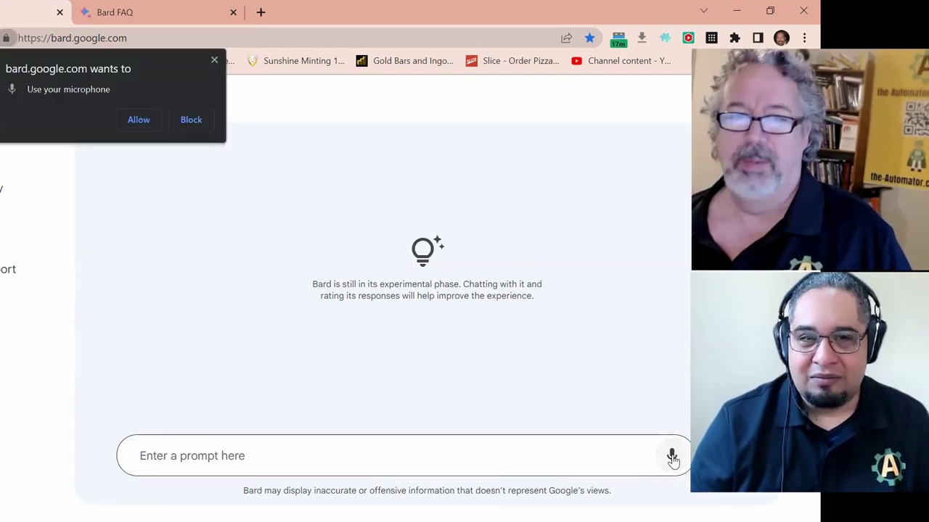
click(132, 121)
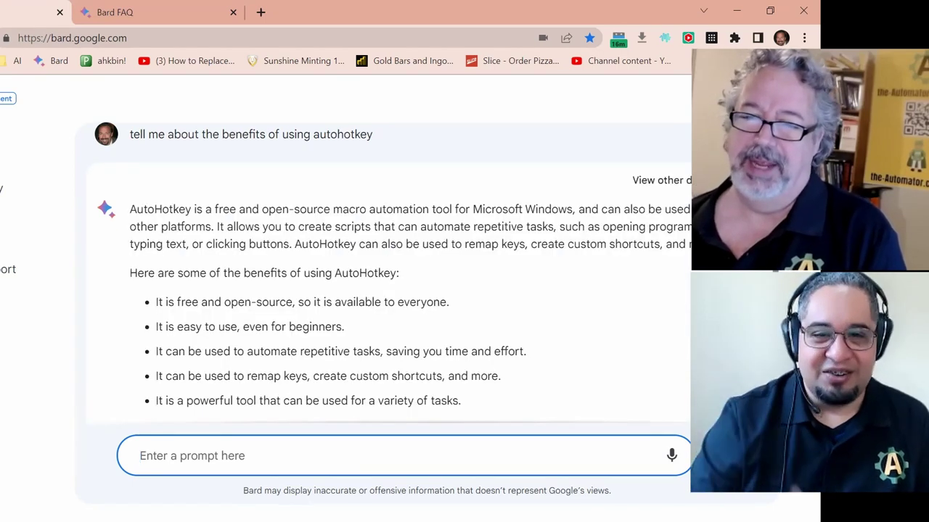
Zoom the page to 90% with Ctrl+minus and scroll through the AutoHotkey answer's examples.
scroll(617, 341, down, 2)
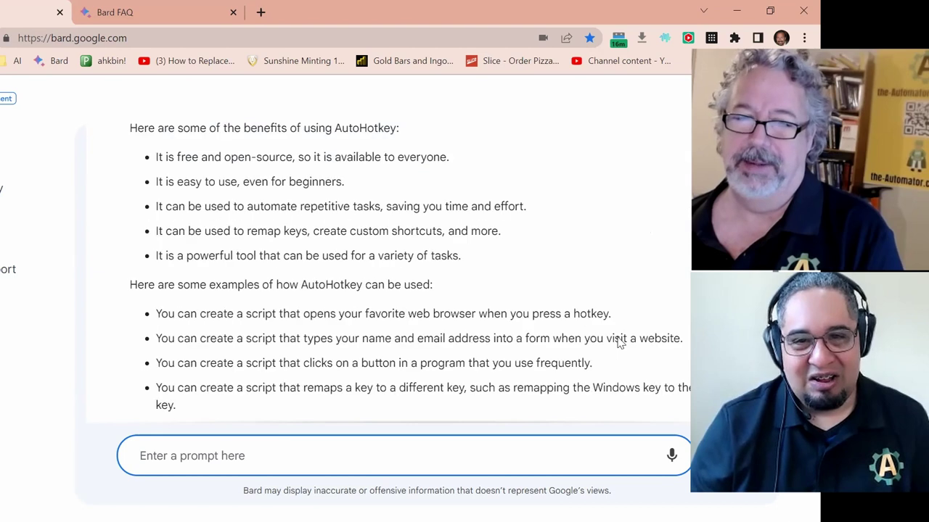
scroll(617, 342, up, 1)
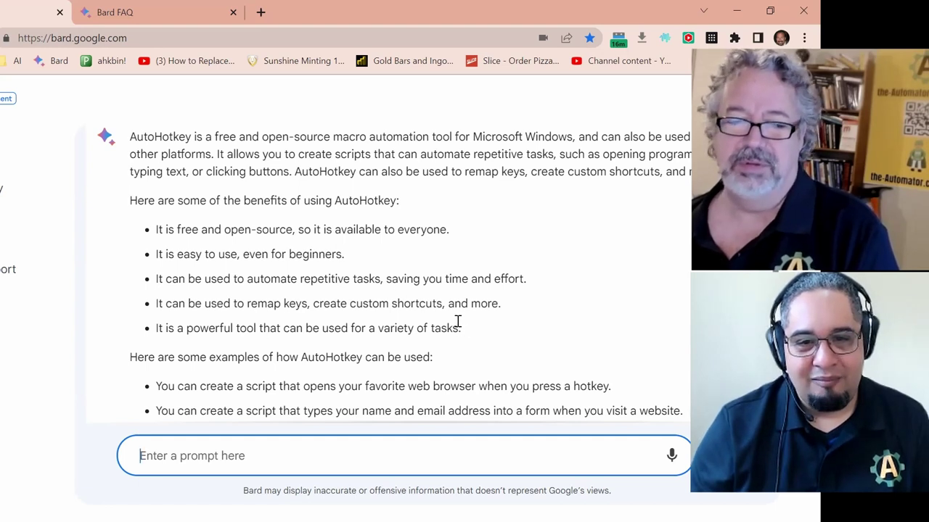
scroll(263, 378, down, 1)
scroll(263, 379, down, 1)
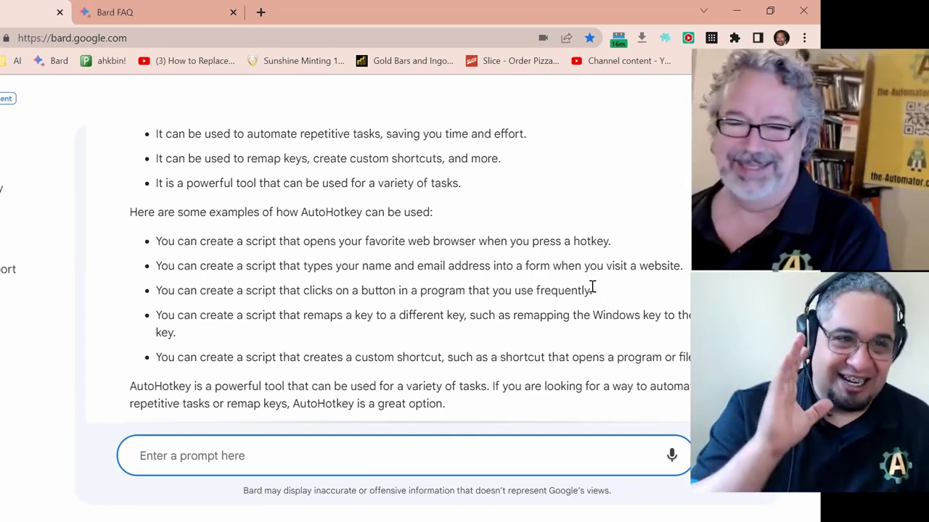
key(ctrl+minus)
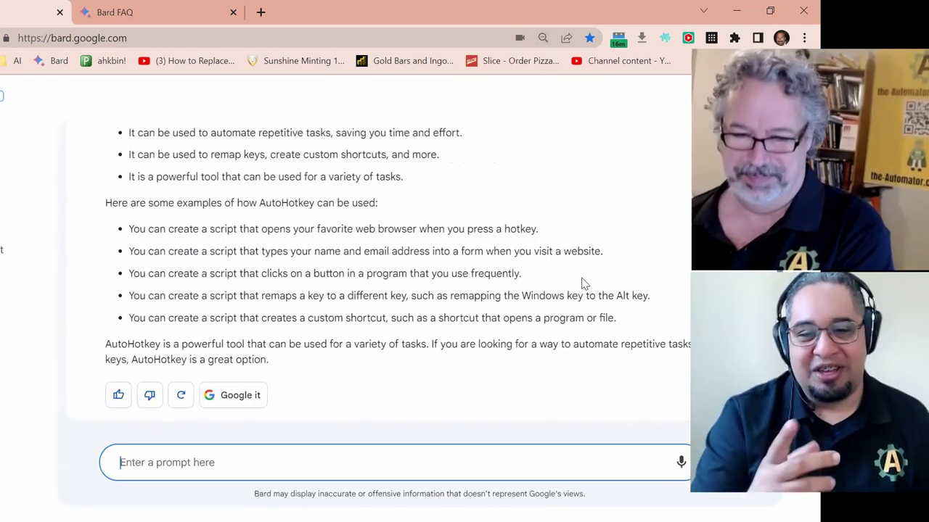
scroll(581, 278, up, 2)
scroll(579, 277, down, 1)
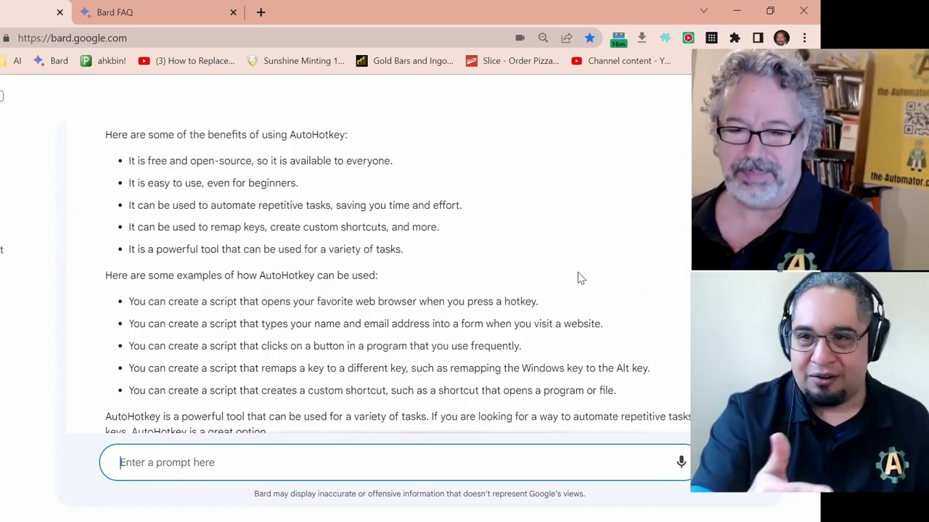
scroll(579, 276, down, 1)
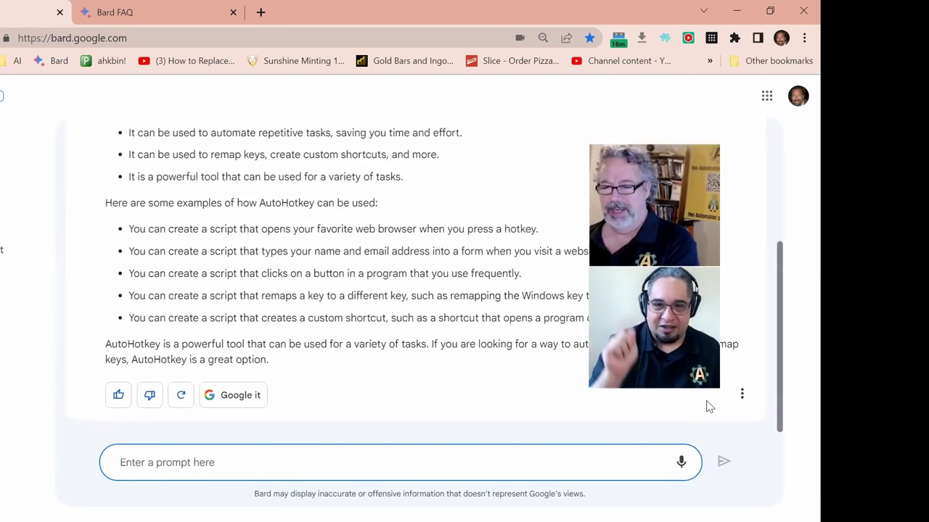
Scroll to the end of the AutoHotkey answer, opening and dismissing its more-options menu.
click(749, 401)
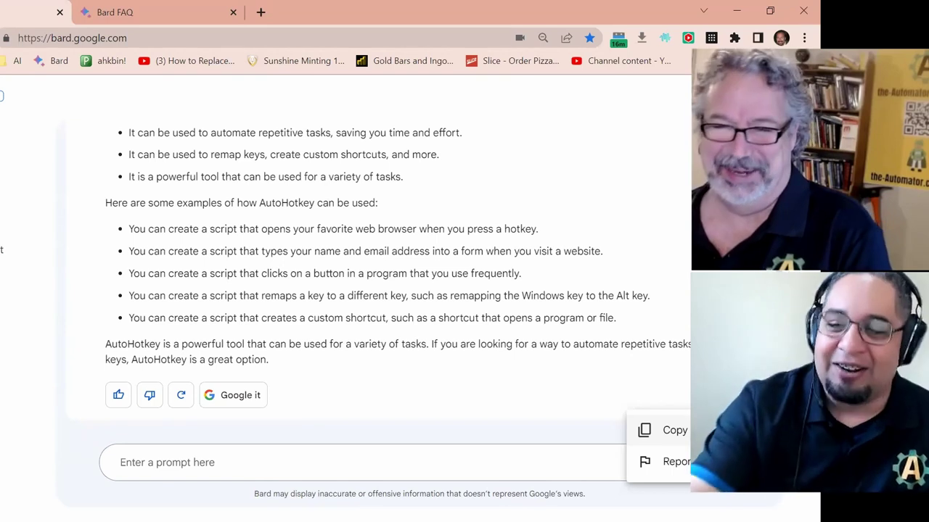
click(683, 293)
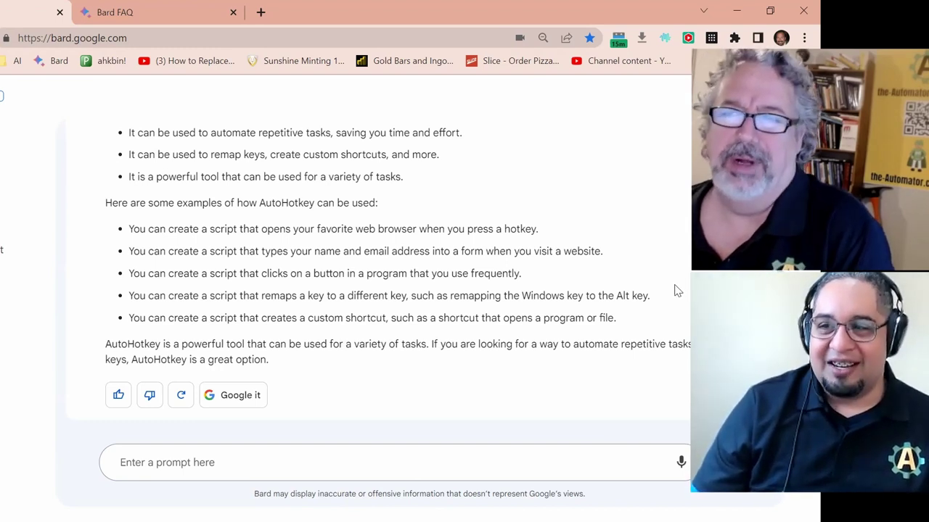
scroll(672, 289, up, 1)
scroll(672, 289, down, 1)
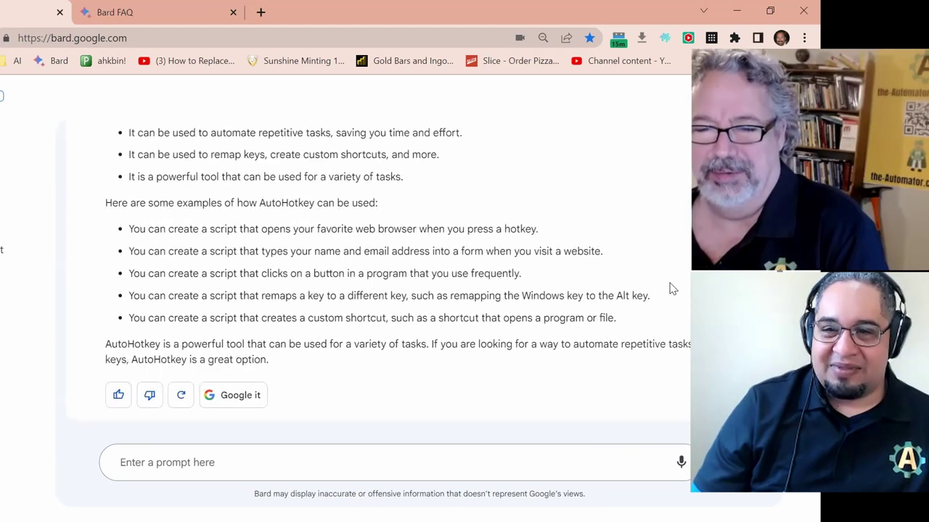
scroll(667, 283, up, 1)
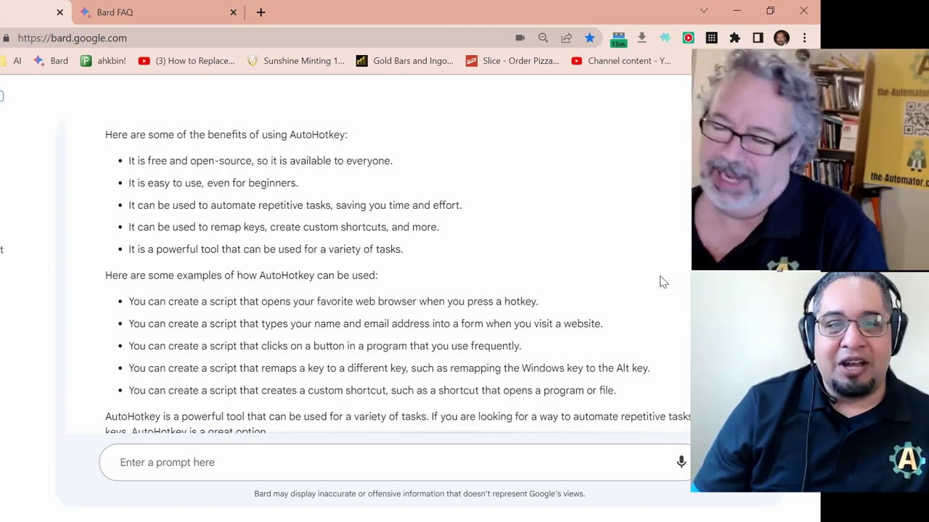
scroll(649, 276, down, 1)
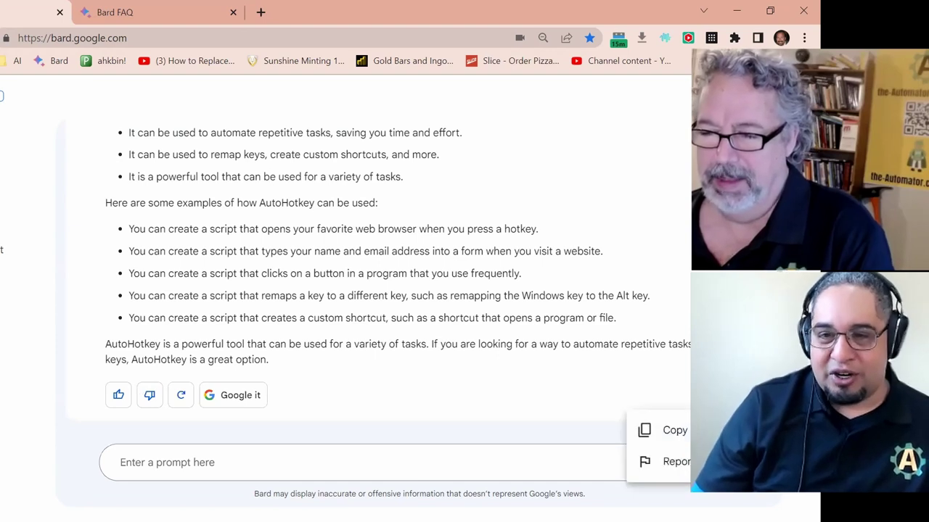
click(637, 293)
click(398, 456)
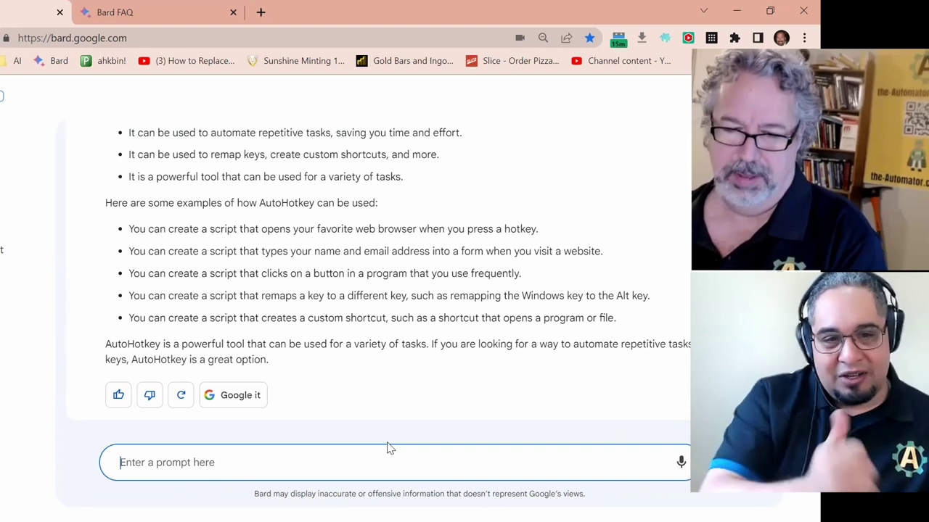
Start a new prompt by typing 'whi' in the input box.
text(whi)
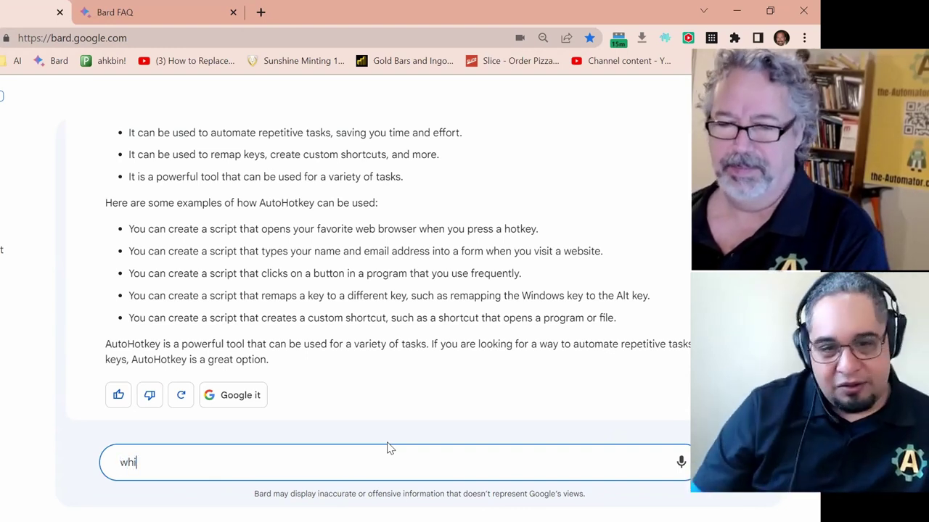
scroll(475, 404, up, 3)
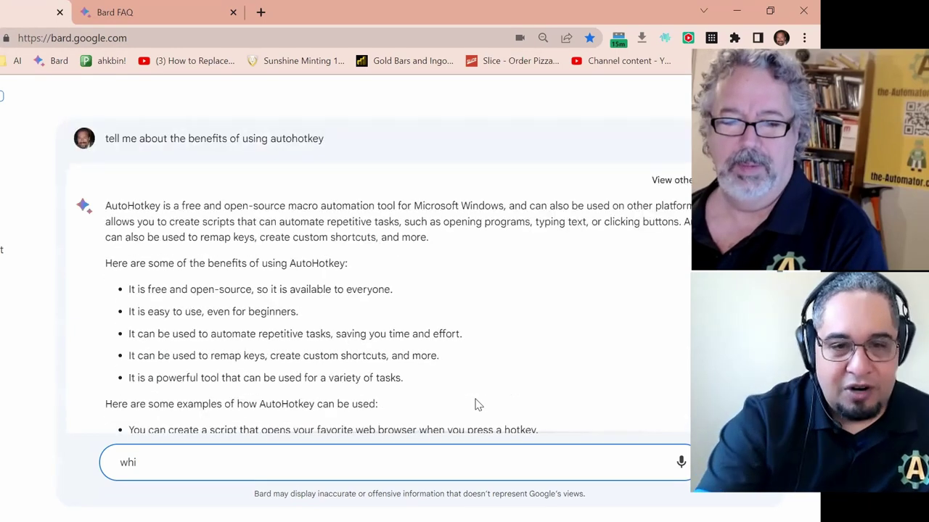
scroll(464, 401, down, 3)
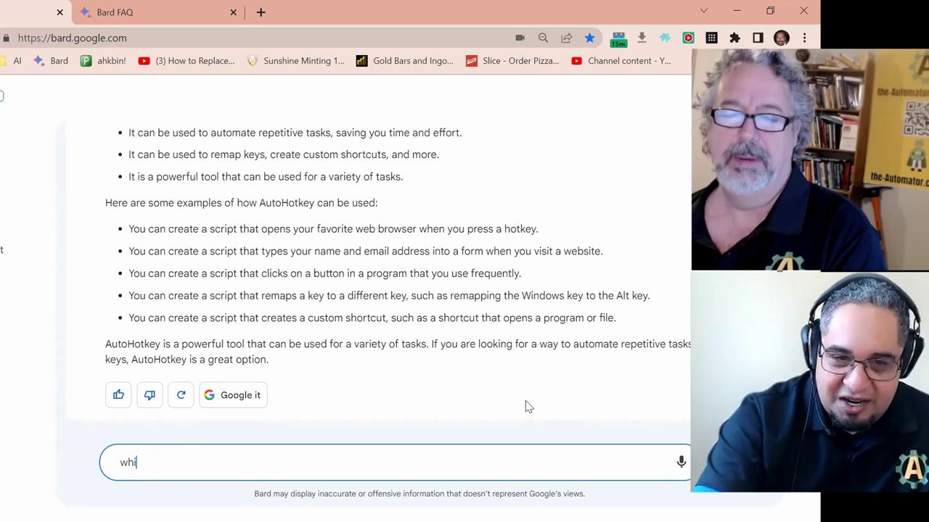
click(180, 395)
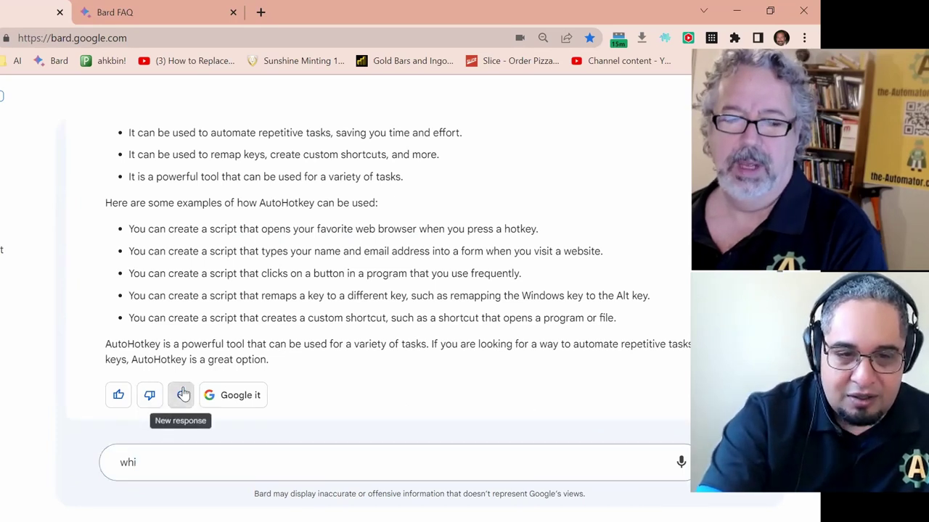
scroll(383, 199, up, 3)
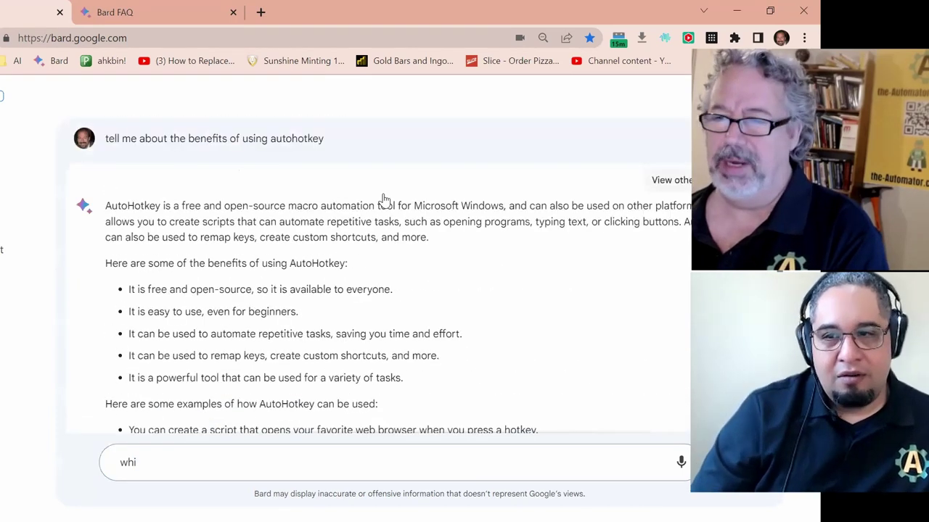
Compare Drafts 2 and 3 of the benefits answer, then regenerate a new response.
click(689, 185)
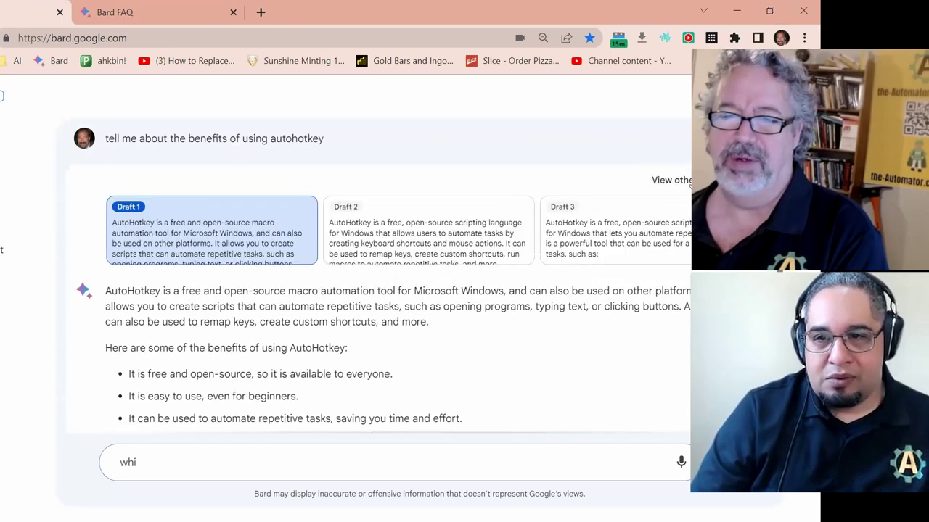
click(407, 253)
click(617, 239)
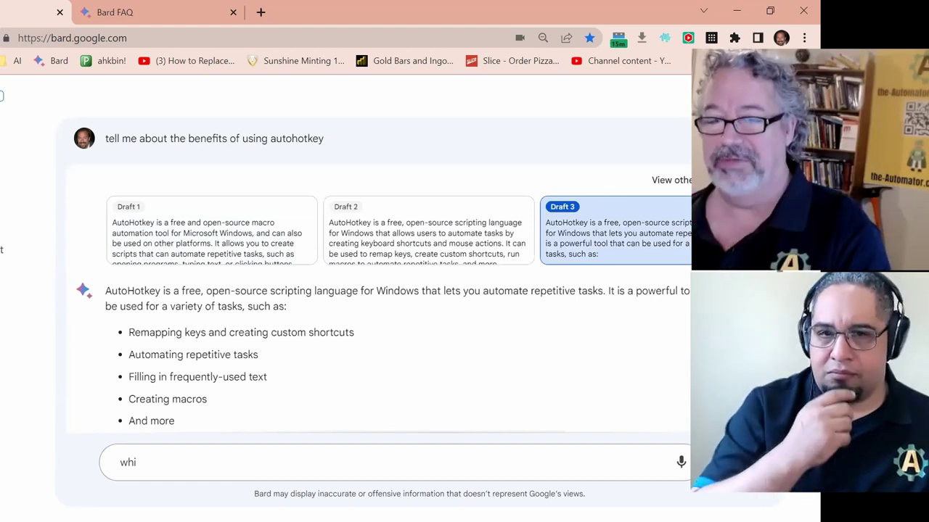
scroll(653, 327, down, 3)
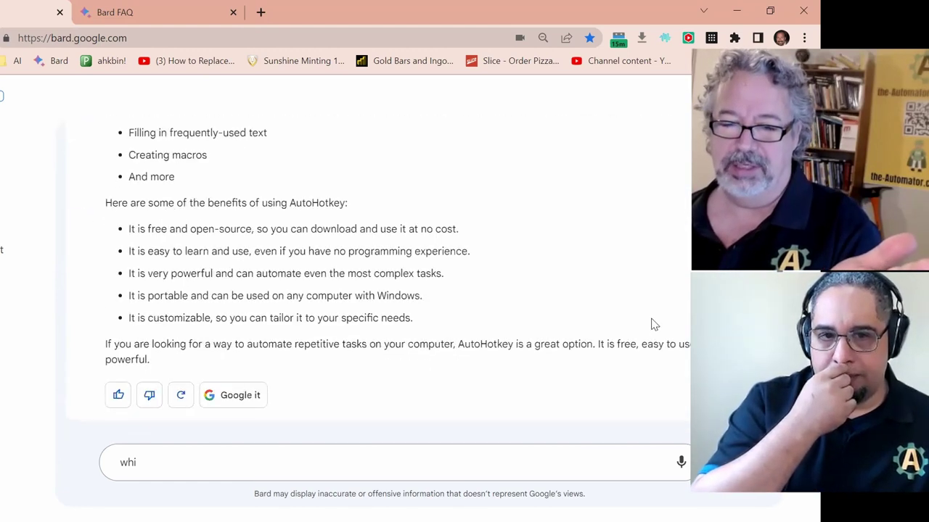
click(180, 395)
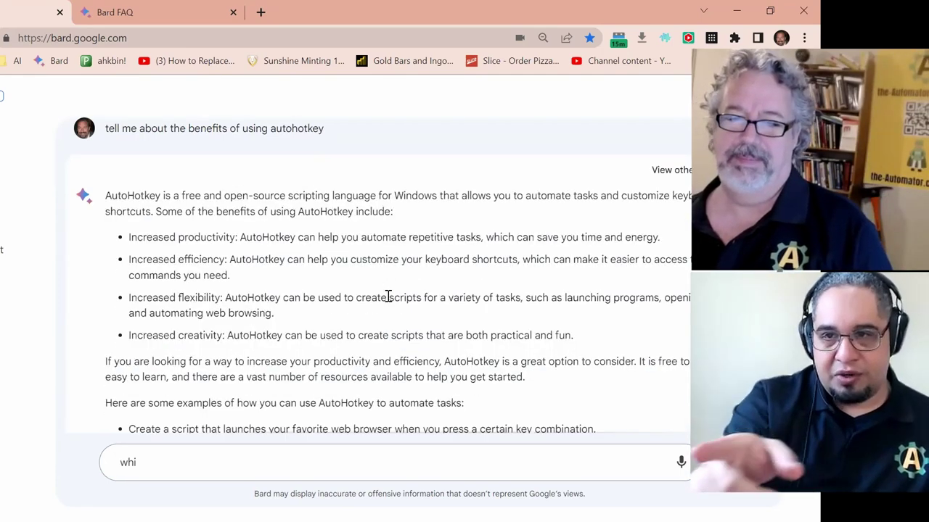
scroll(389, 297, down, 3)
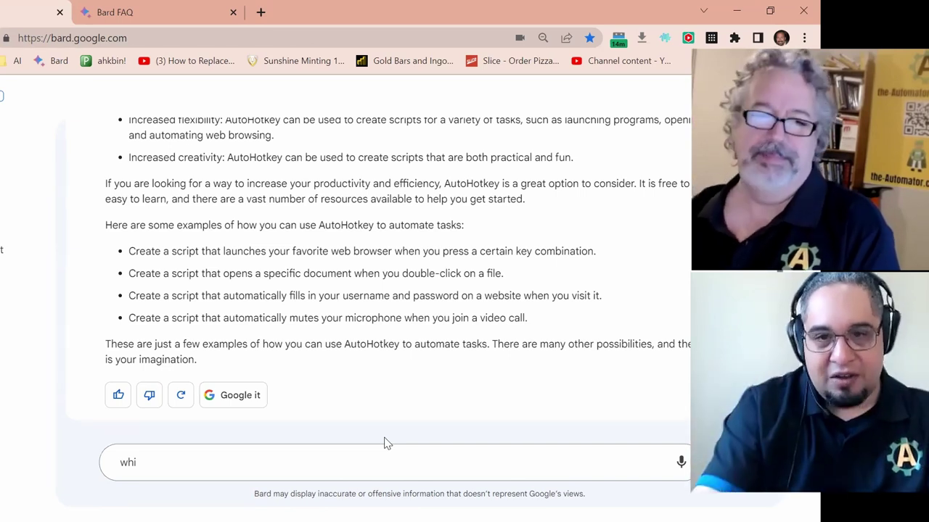
Finish and send the question 'which is better ahk or AutoIt'.
scroll(389, 268, up, 3)
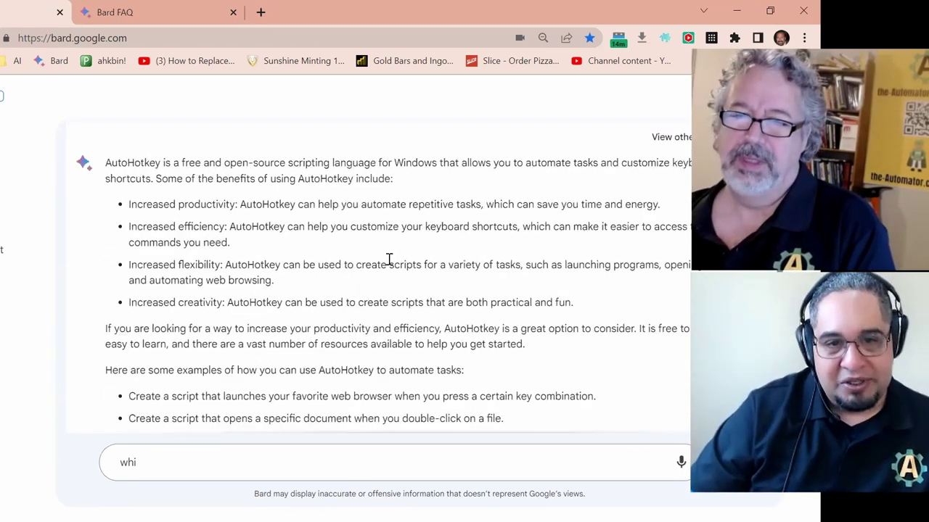
scroll(389, 258, down, 3)
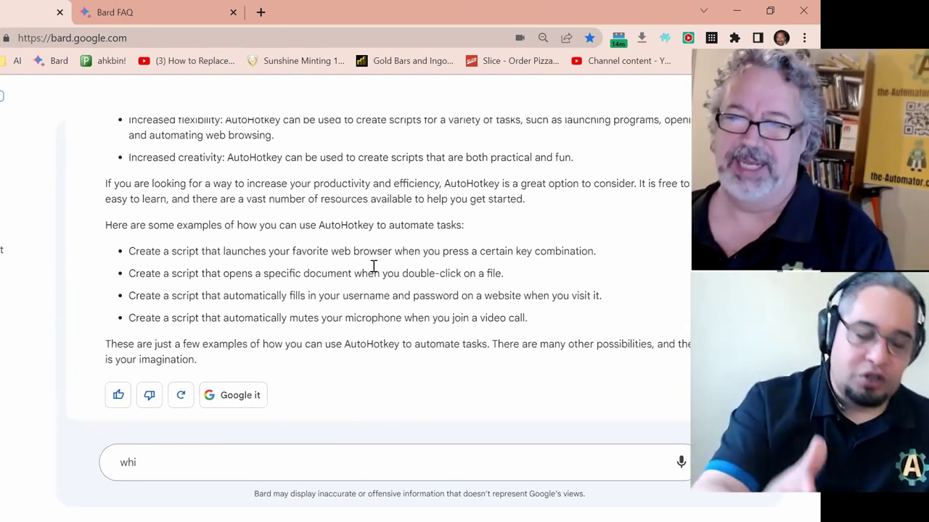
scroll(373, 265, up, 1)
scroll(372, 259, down, 1)
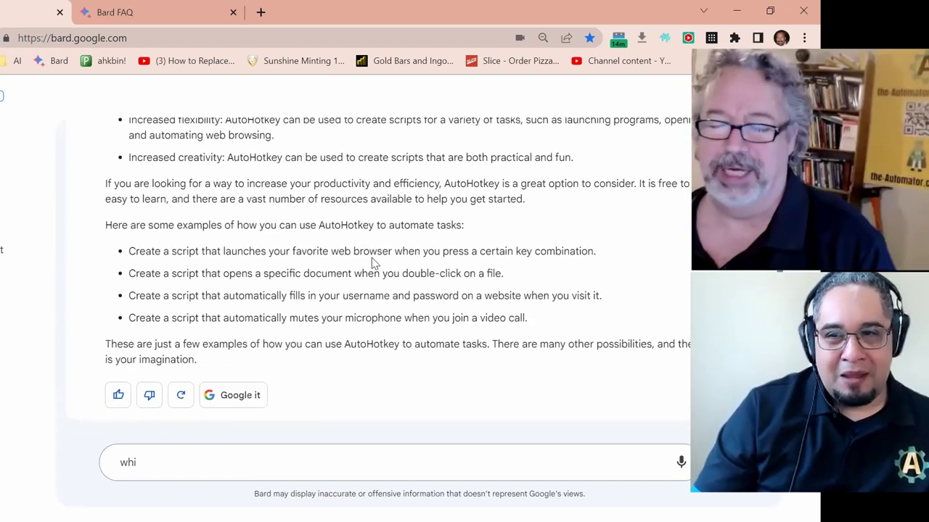
click(267, 462)
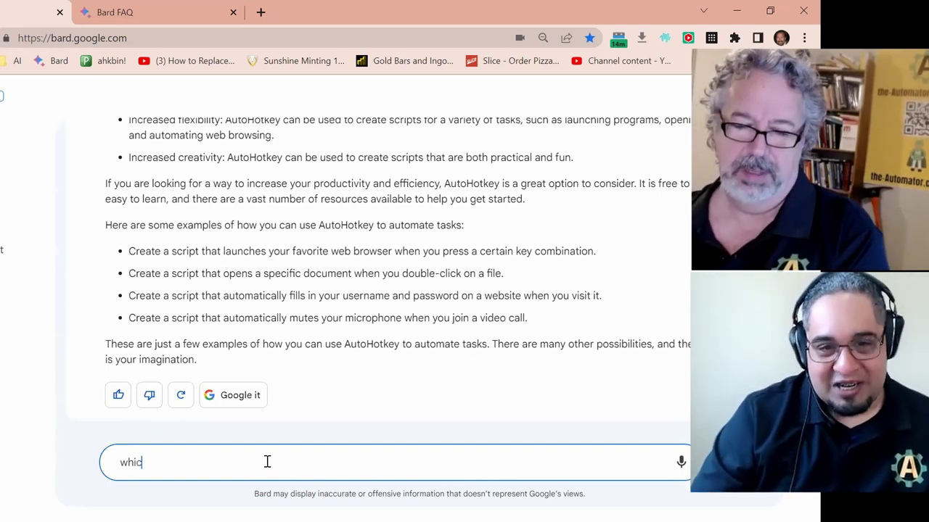
text(ch is better)
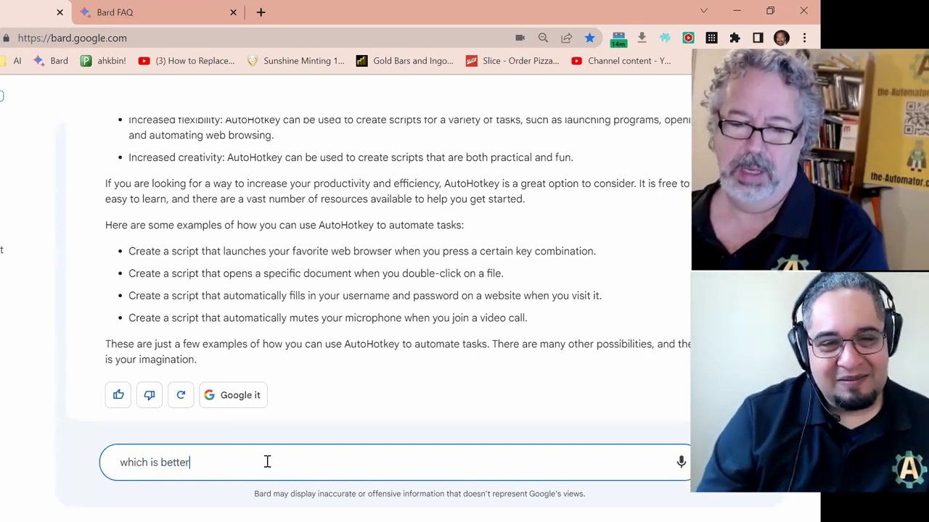
text(  ahk o)
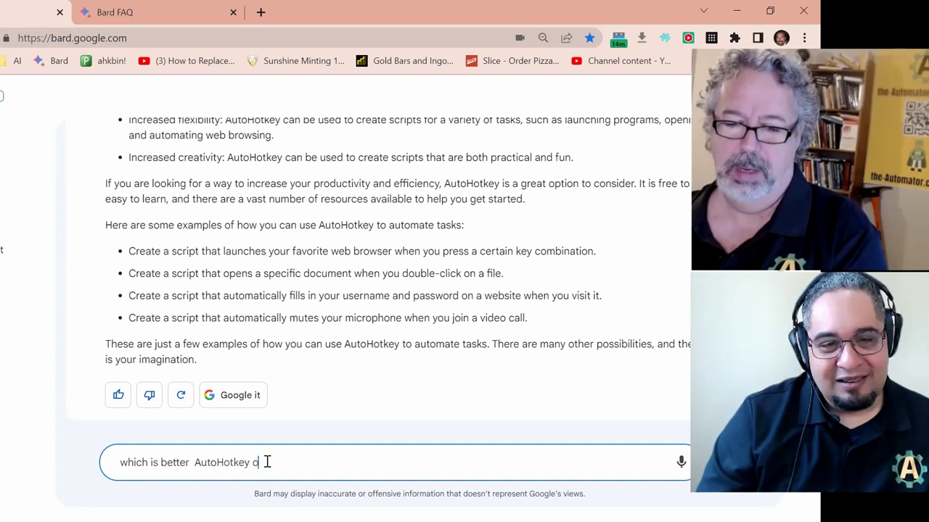
text(r AutoIt?)
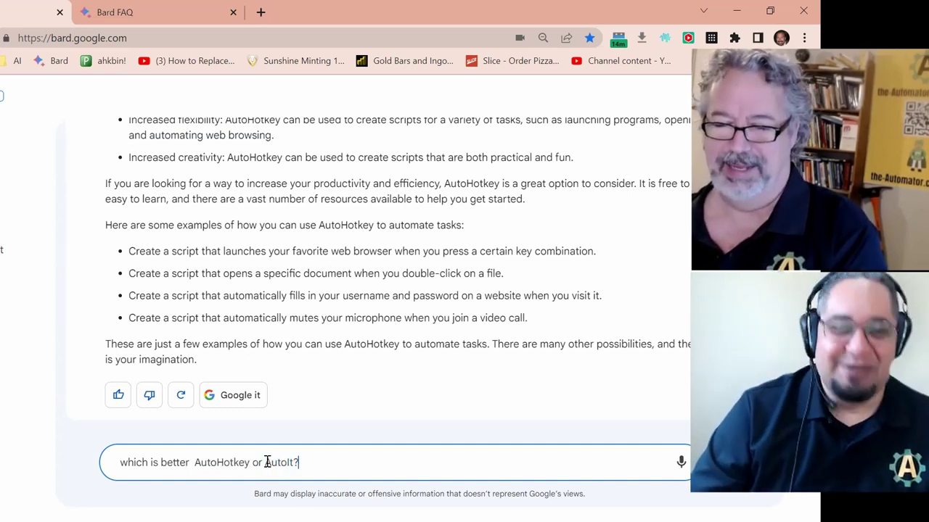
key(Return)
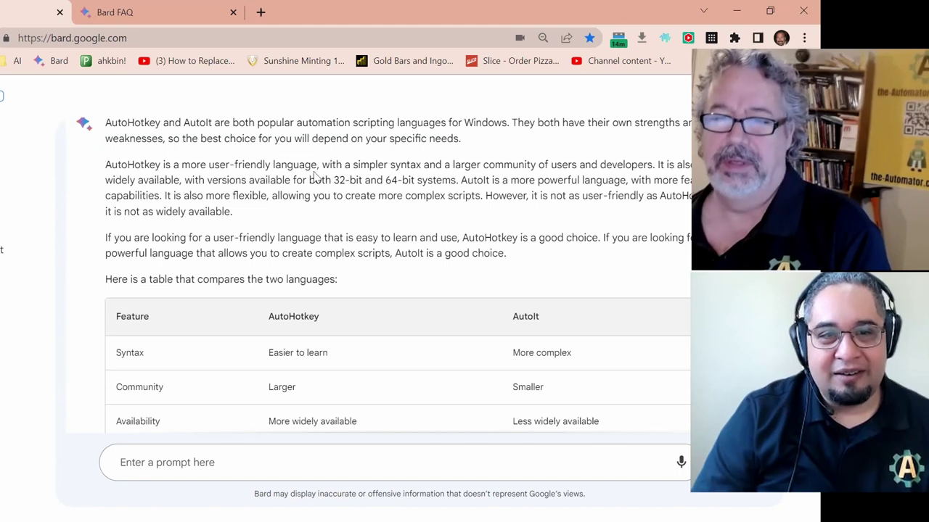
Highlight 'a more user-friendly language' and the Syntax, Community, Power and Flexibility table entries.
drag(318, 165, 173, 165)
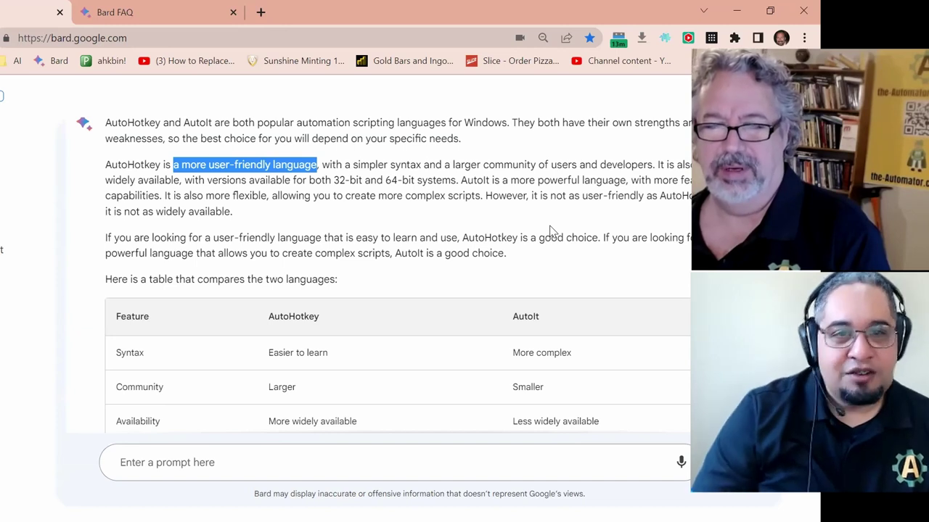
scroll(549, 229, down, 2)
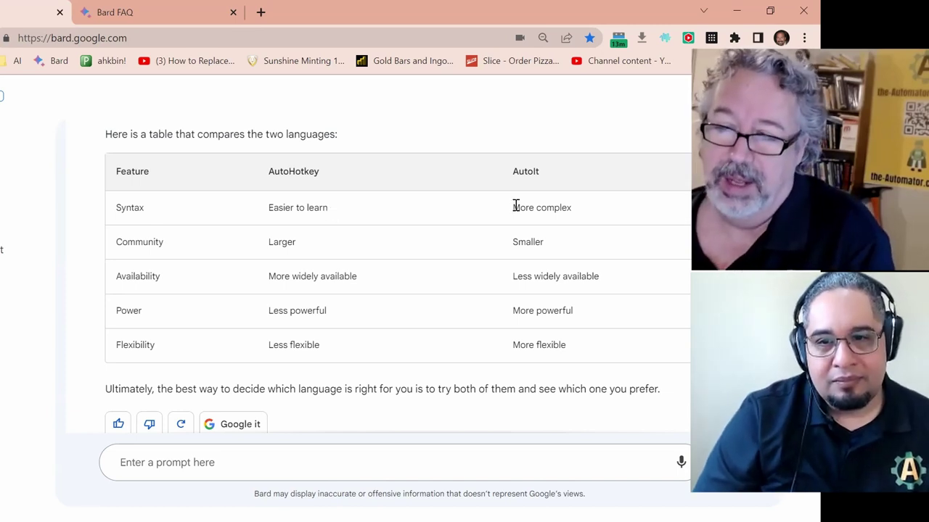
drag(514, 207, 578, 208)
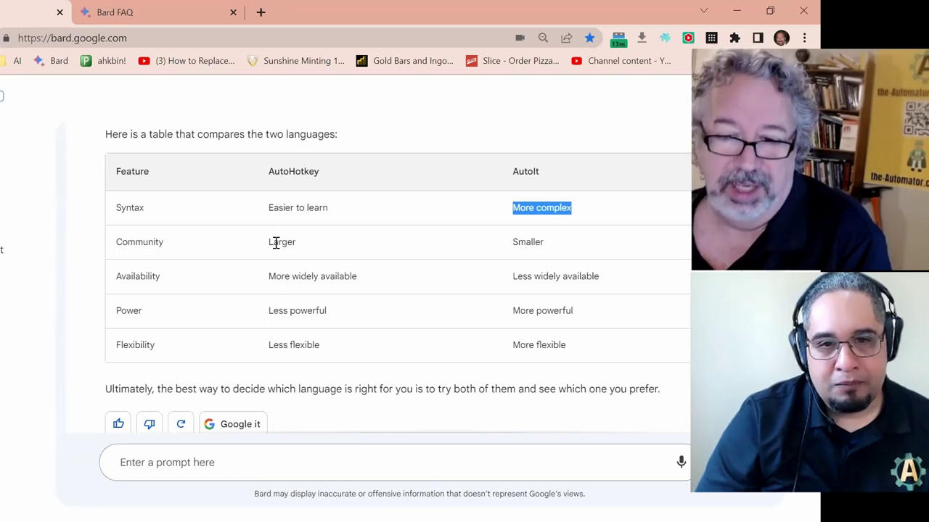
double_click(275, 243)
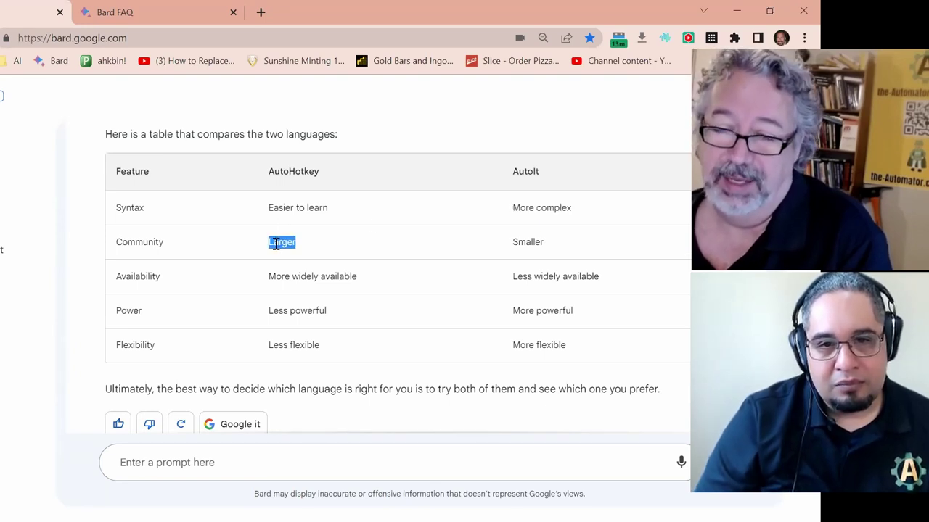
click(385, 276)
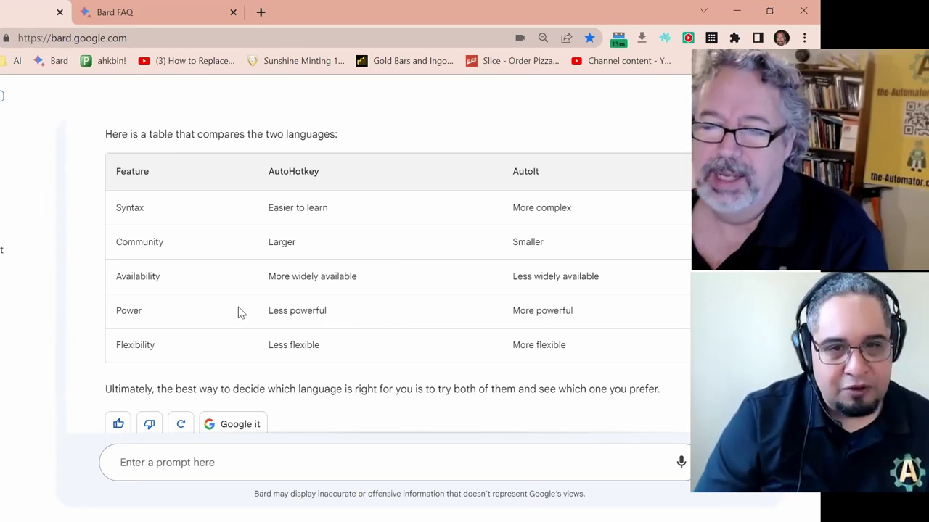
drag(239, 312, 603, 312)
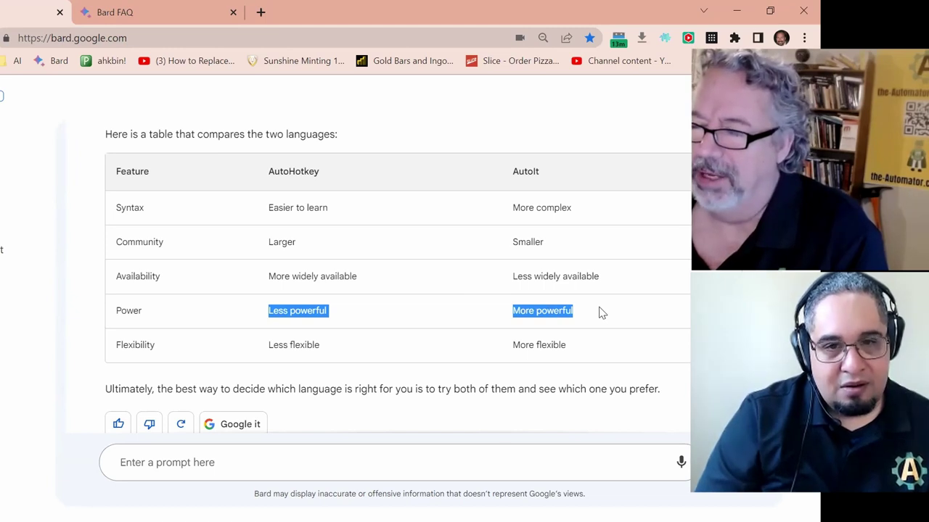
click(601, 312)
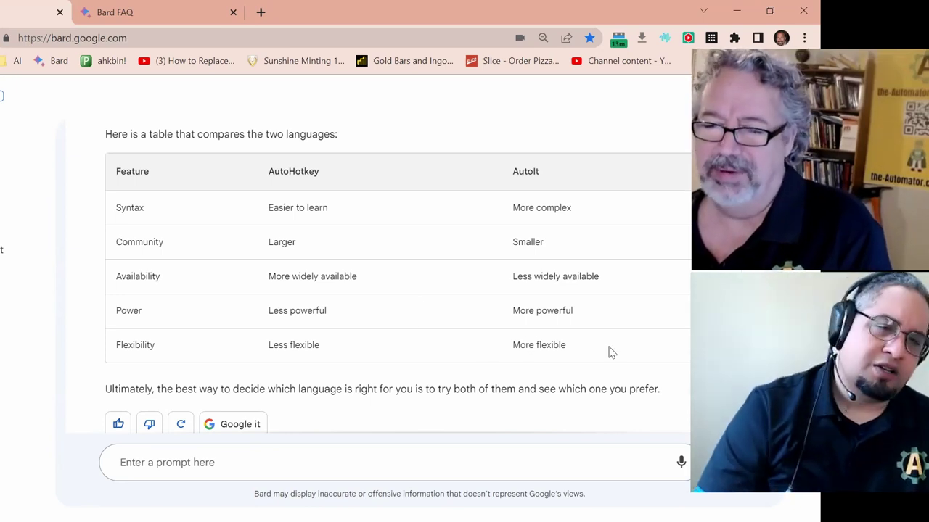
triple_click(294, 344)
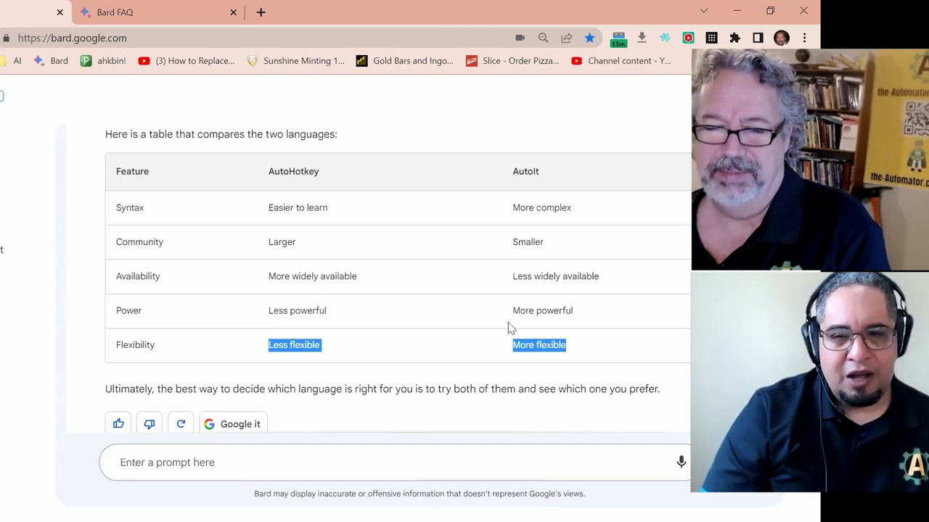
scroll(513, 314, down, 1)
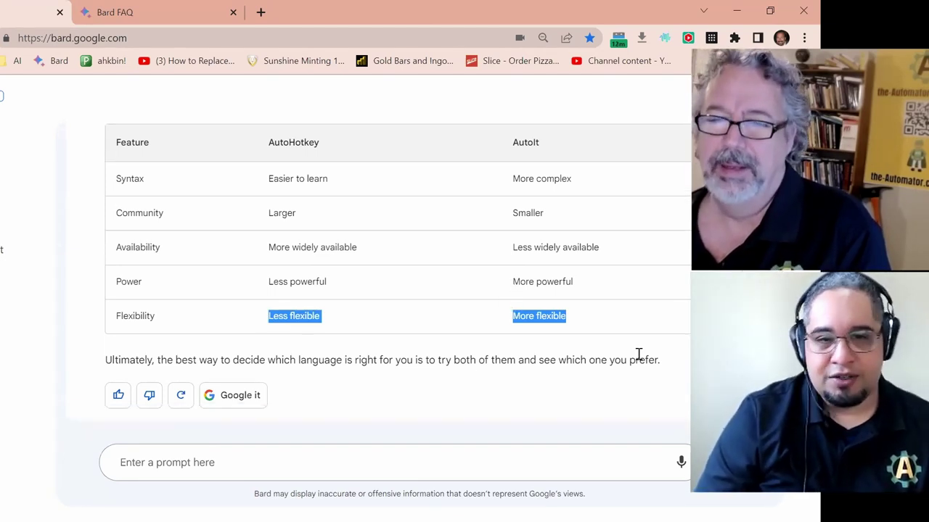
click(531, 462)
text(w)
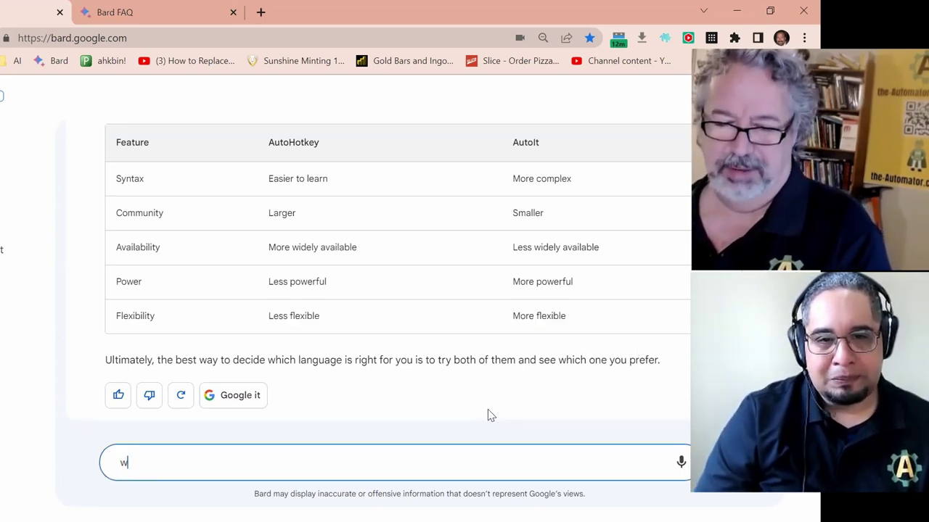
text(hat is the best e)
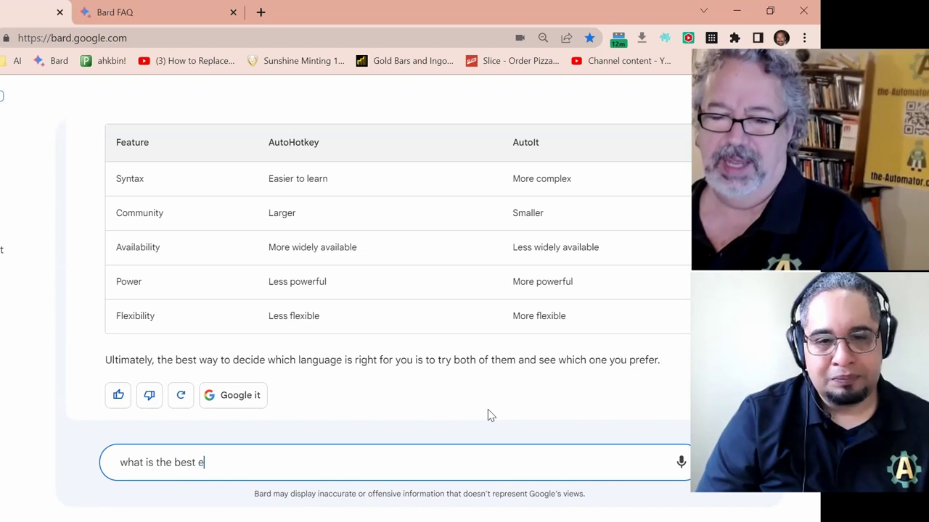
text(ditor for ahk?)
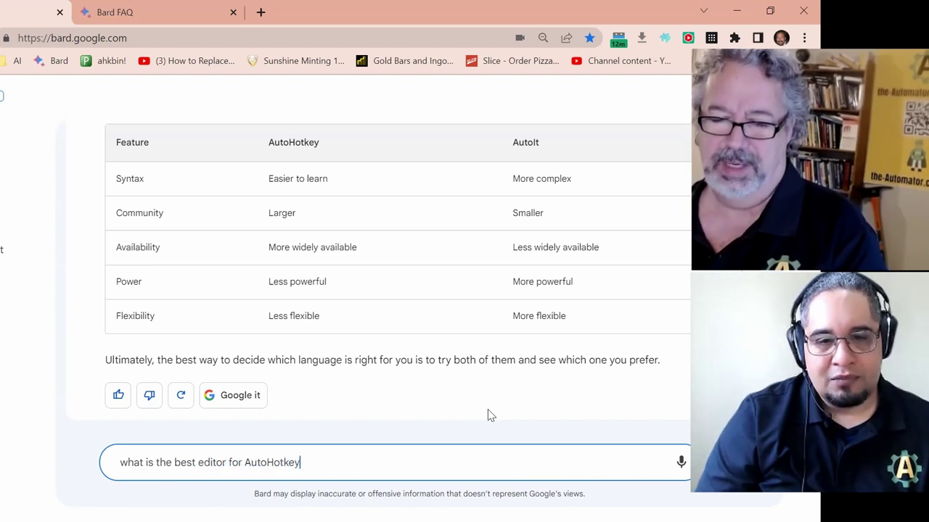
key(Return)
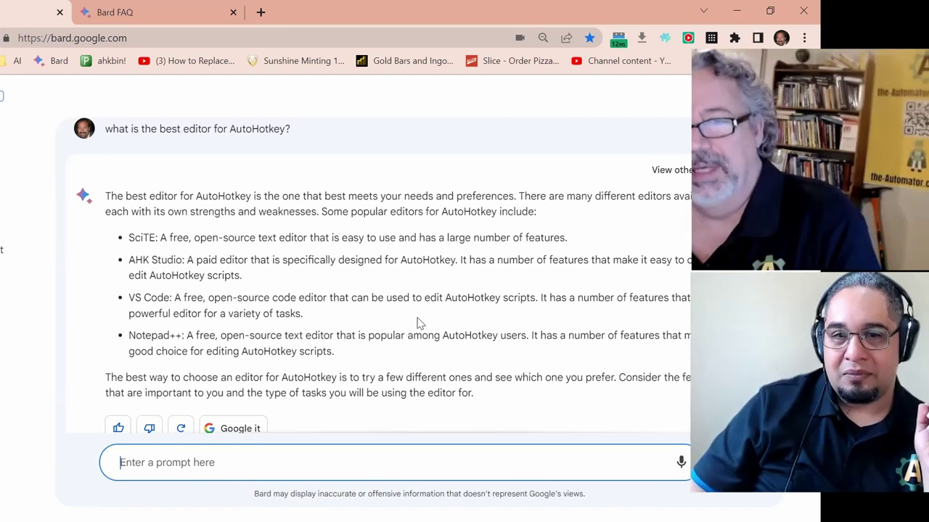
scroll(389, 277, down, 1)
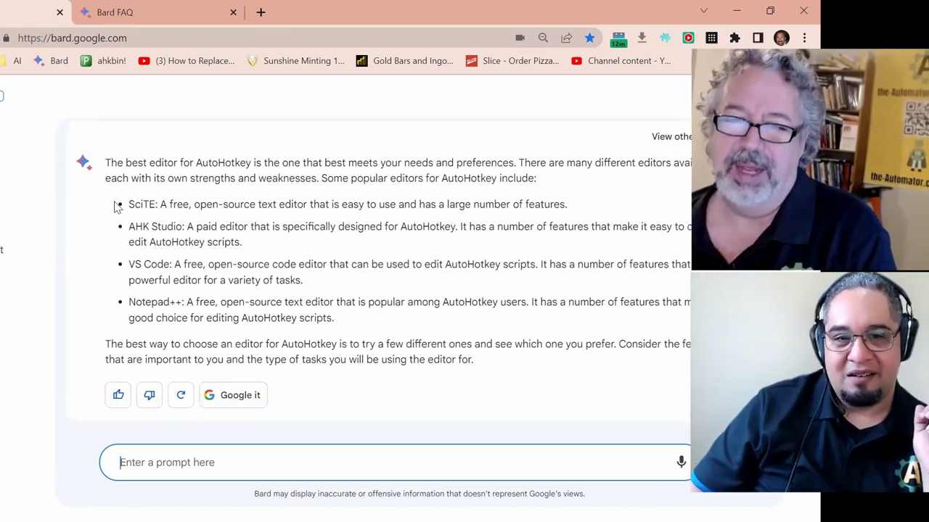
drag(125, 205, 447, 318)
click(447, 318)
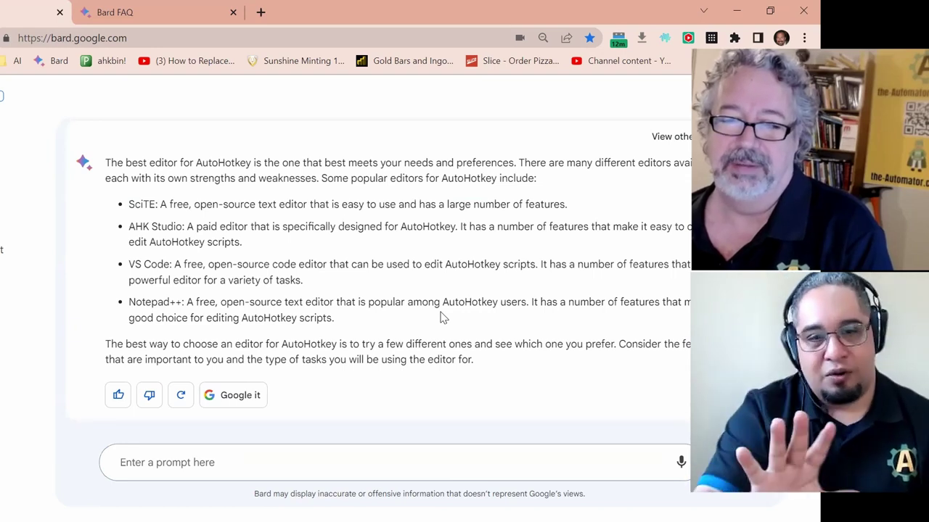
click(370, 461)
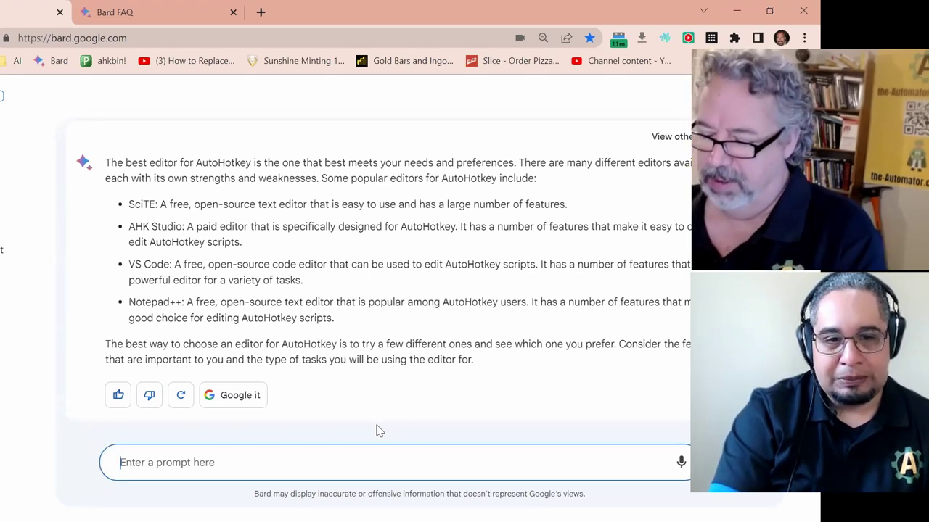
Ask Bard 'who won the last superbowl?' and show the related Google searches below the Chiefs answer.
text(who )
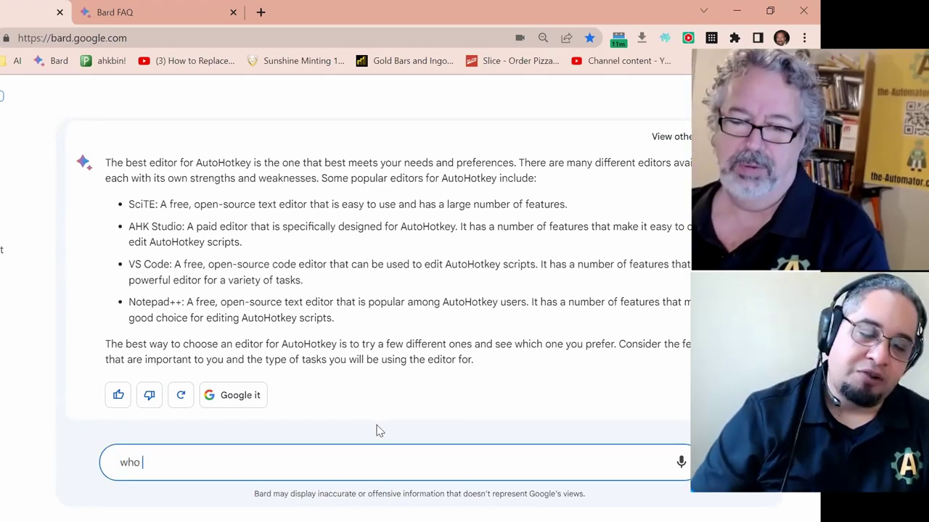
text(won tha)
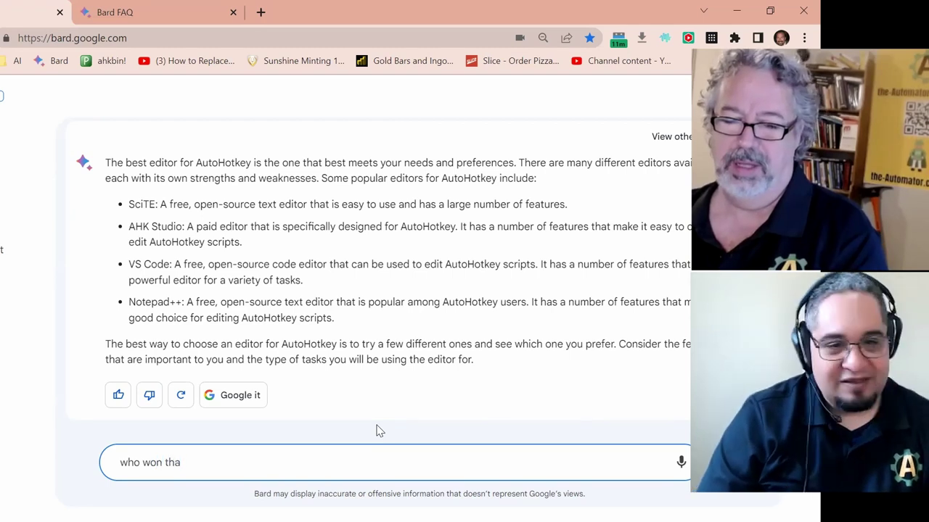
key(BackSpace)
text(e last super)
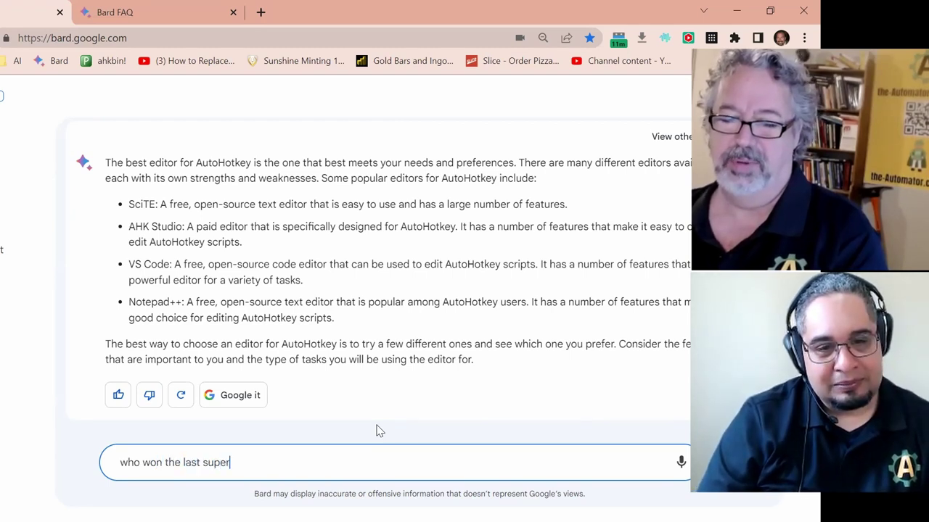
text(bowl?)
key(Return)
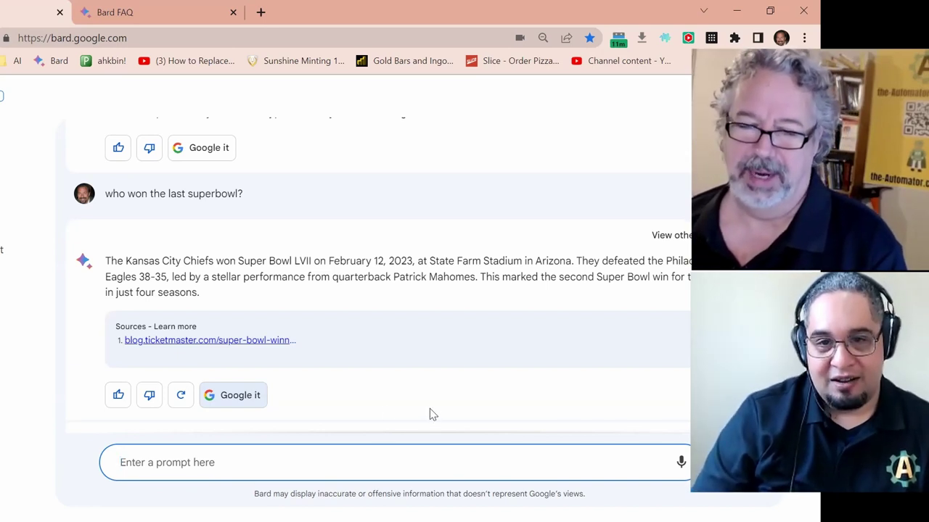
click(239, 399)
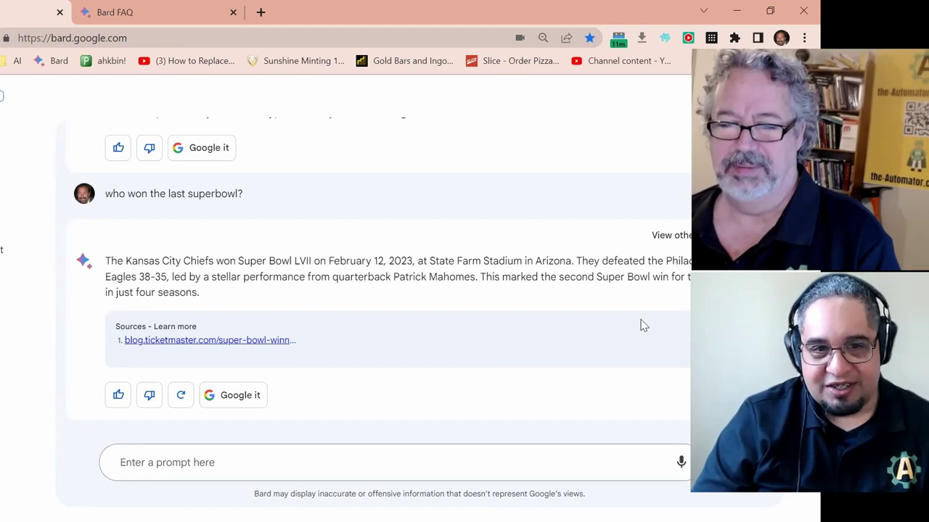
click(247, 401)
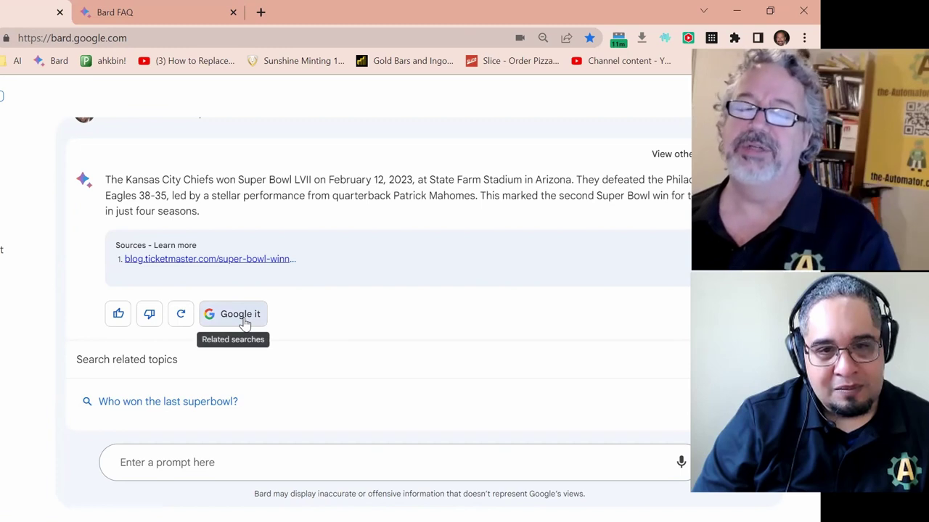
Look at the Google results for 'who won the last superbowl', then close that tab.
click(223, 403)
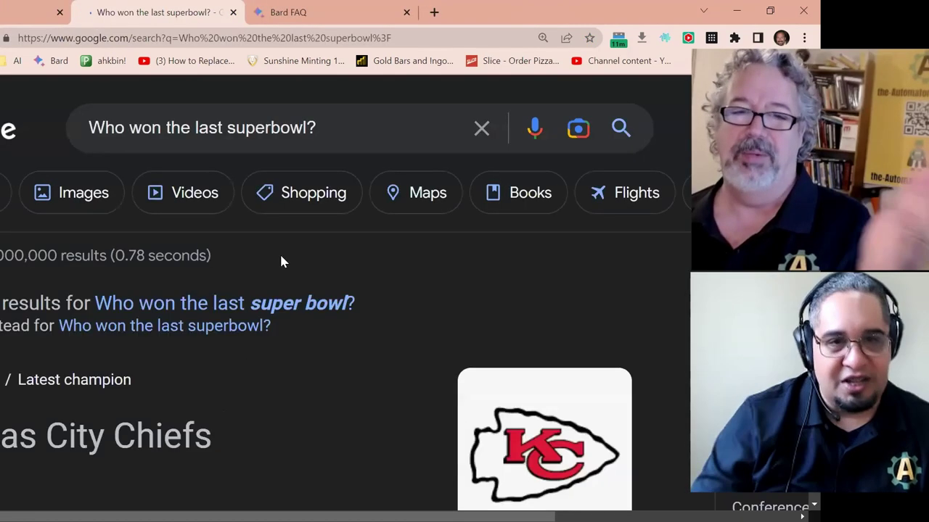
click(233, 12)
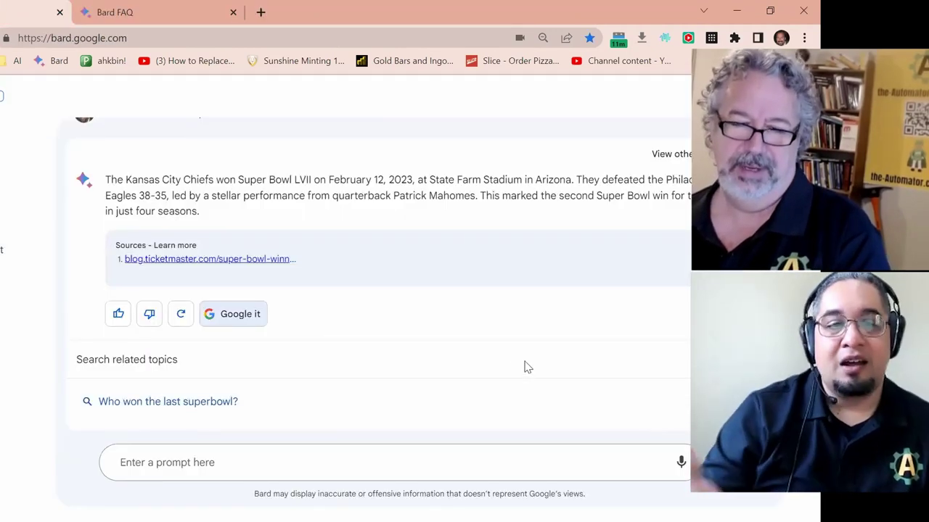
scroll(527, 366, up, 2)
scroll(527, 366, down, 2)
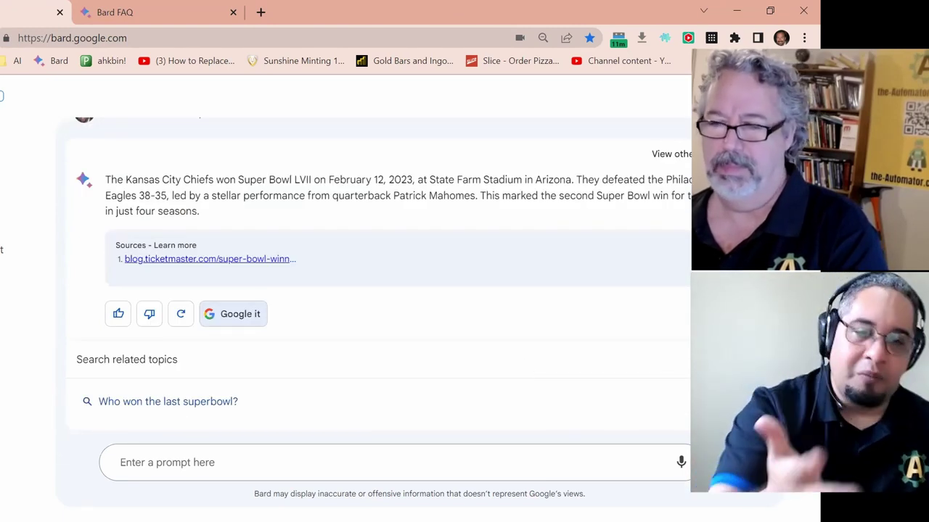
Dismiss the Chiefs answer's options menu and collapse the related search topics under it.
click(726, 314)
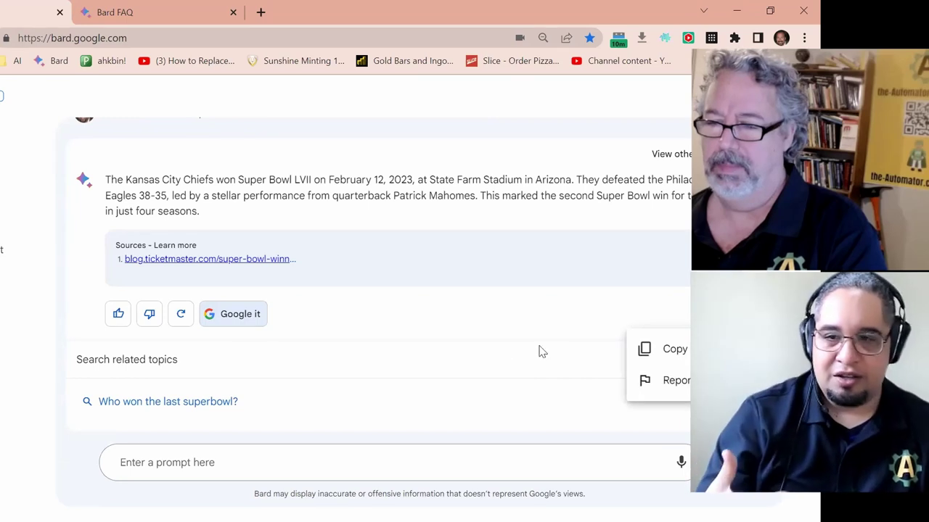
click(491, 360)
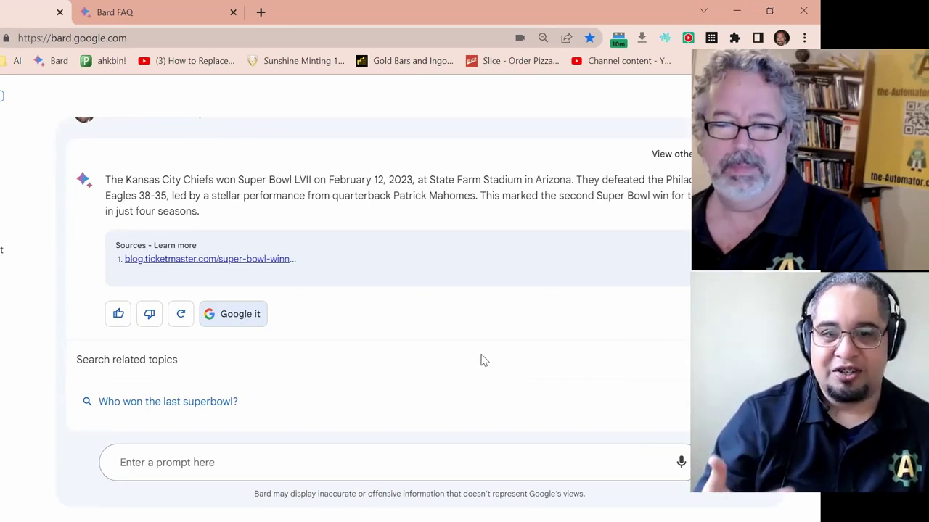
click(218, 314)
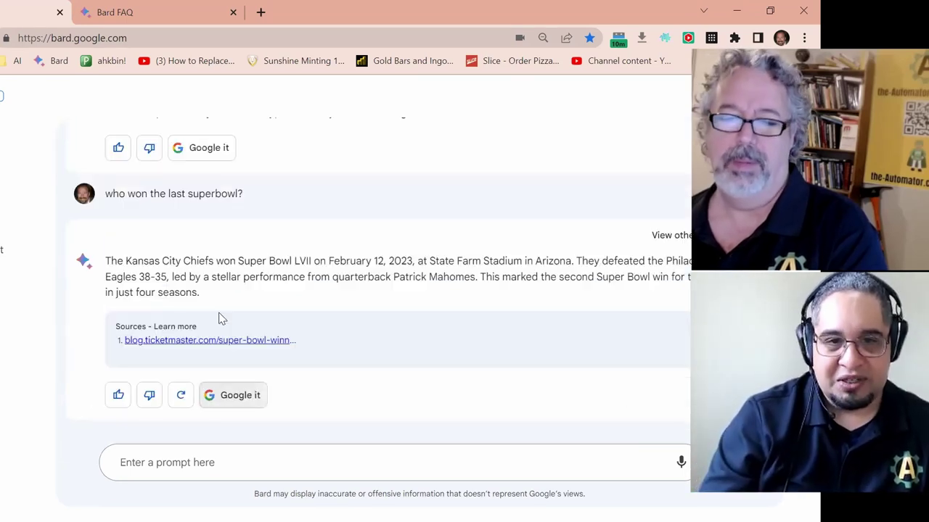
click(239, 403)
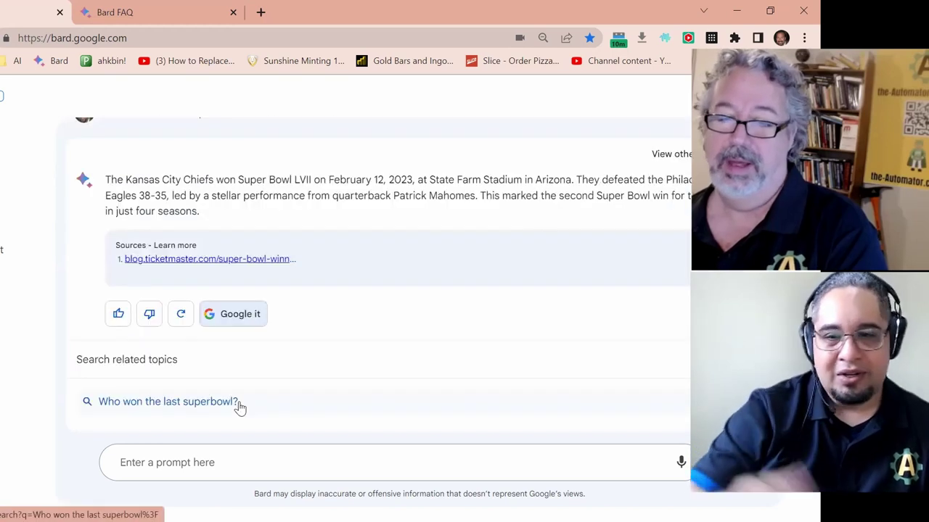
click(238, 314)
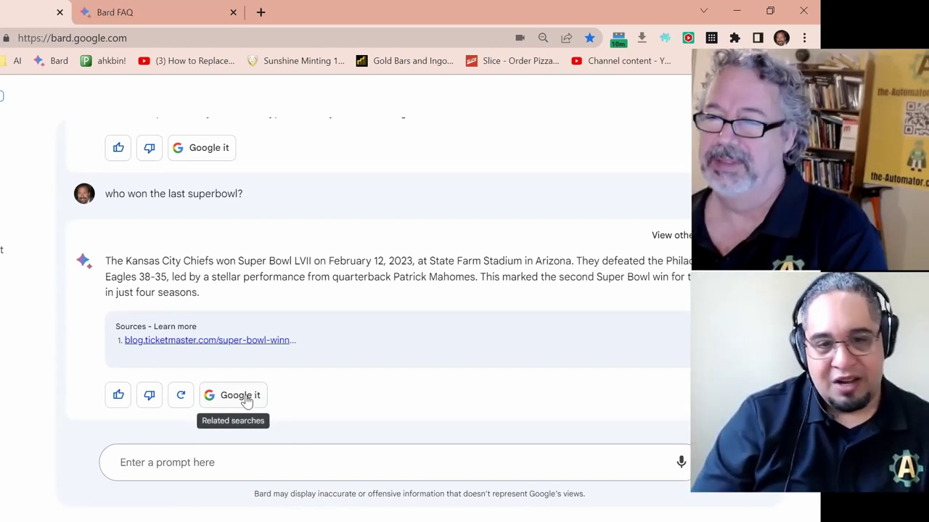
click(265, 457)
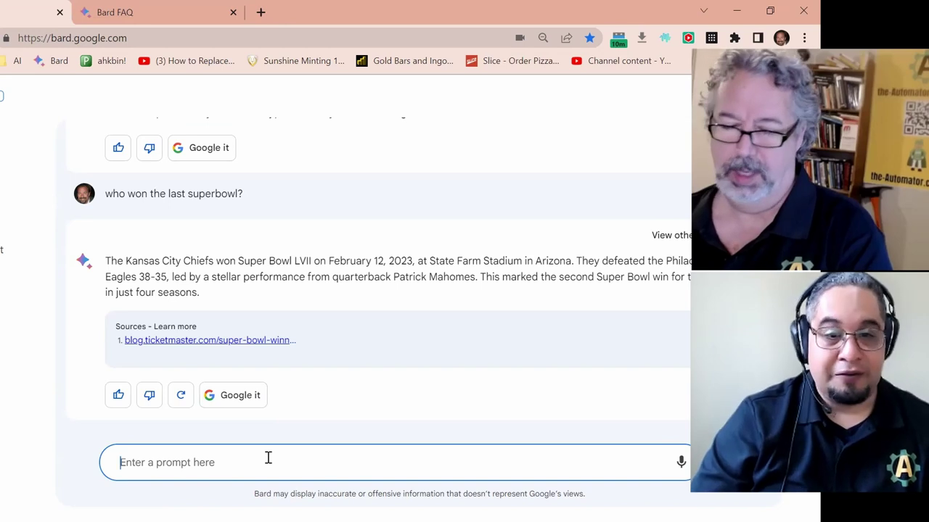
Ask Bard 'can you create a simple AutoHotkey v2 gui?' and scroll to its Open Website script.
text(can you crea)
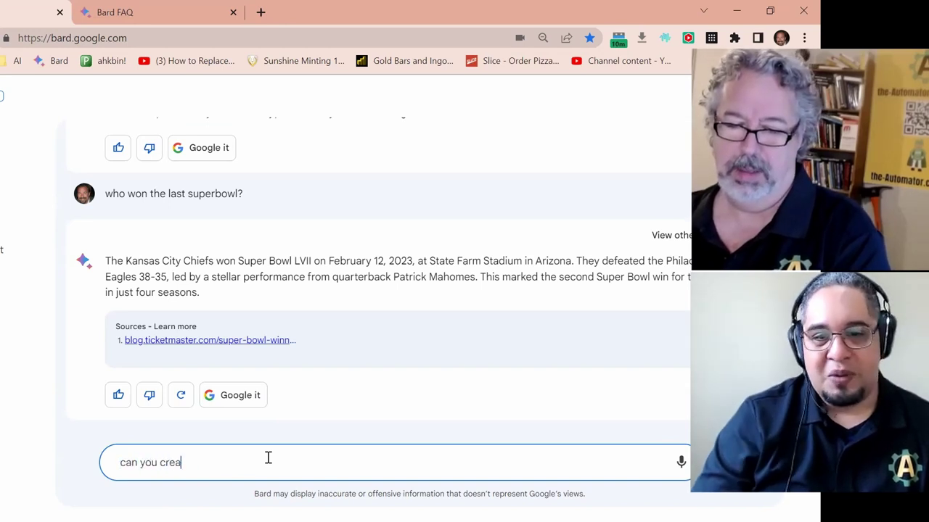
text(te an AutoHotkey )
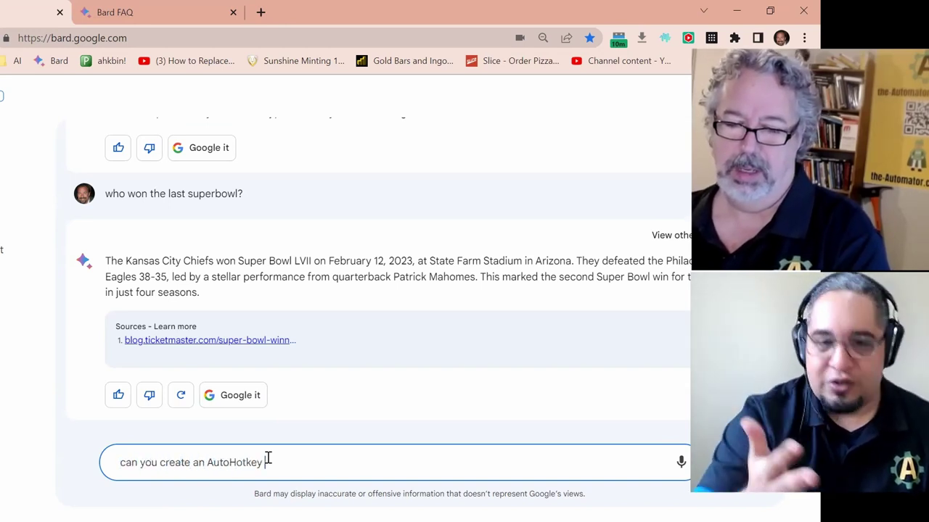
text(v2)
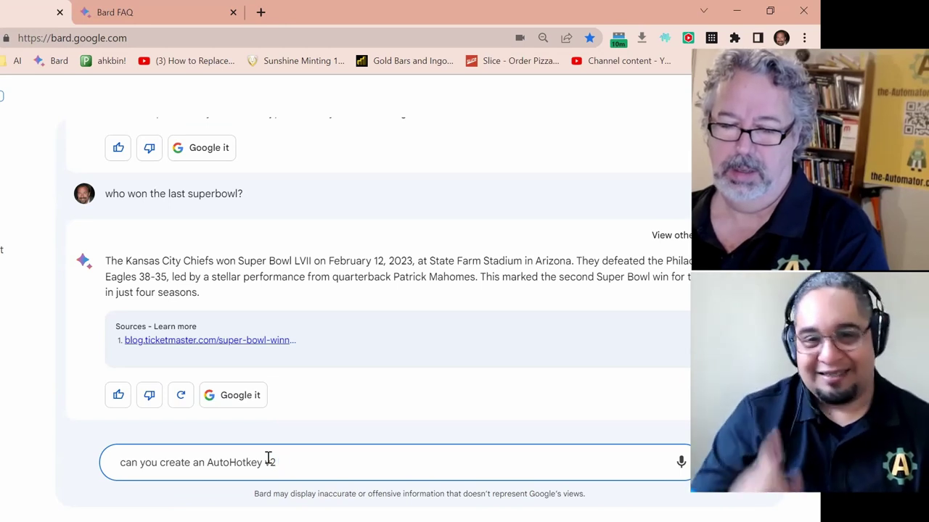
text( gui)
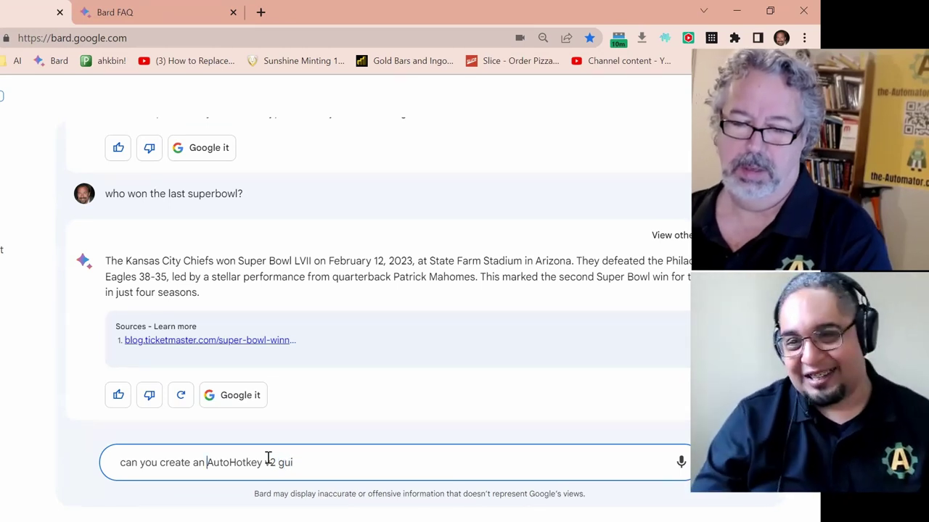
key(BackSpace)
key(BackSpace)
text(simpl)
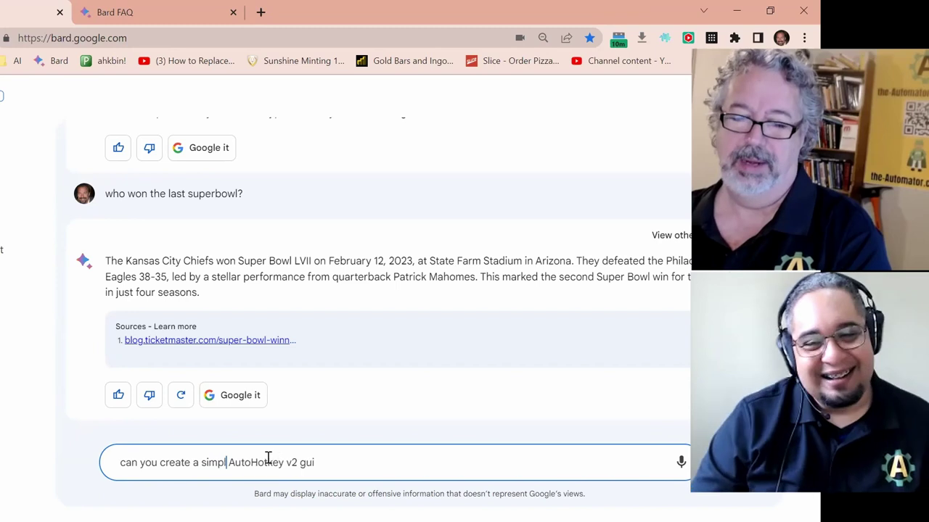
text(e)
key(End)
text(?)
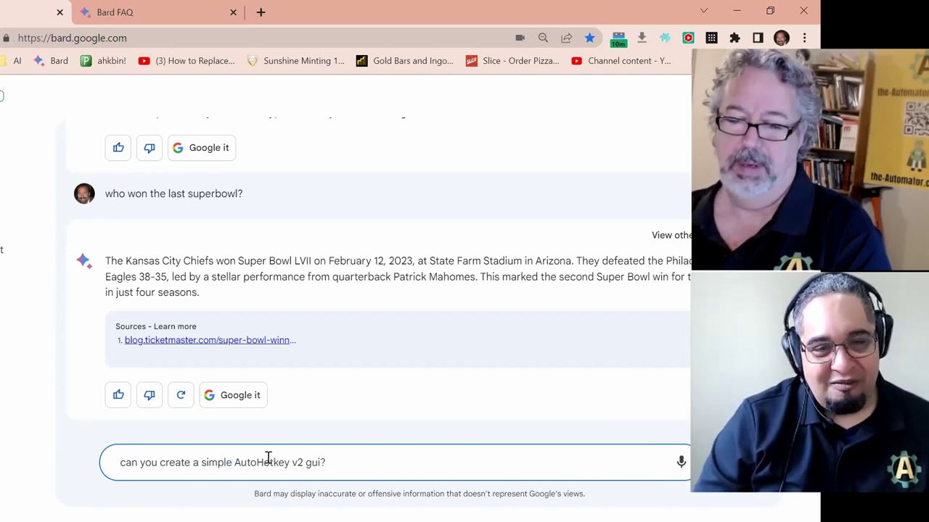
key(Return)
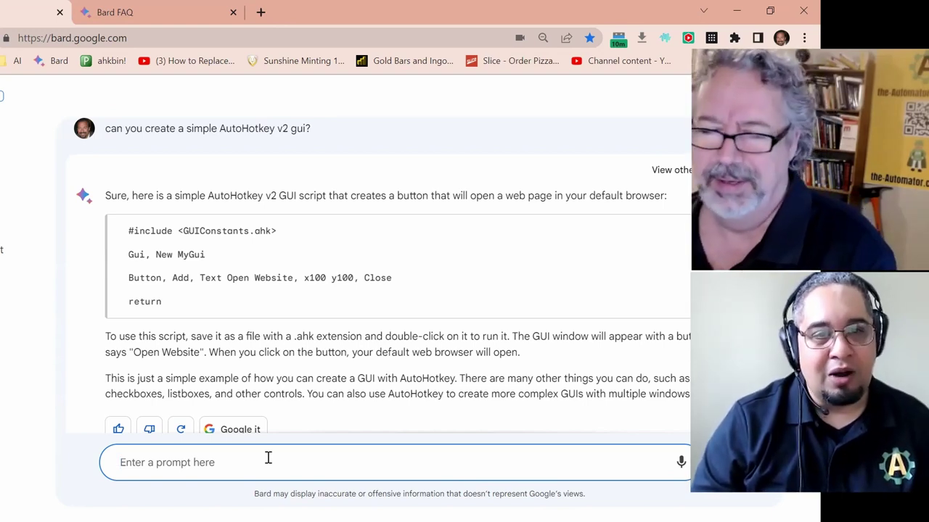
scroll(337, 342, down, 1)
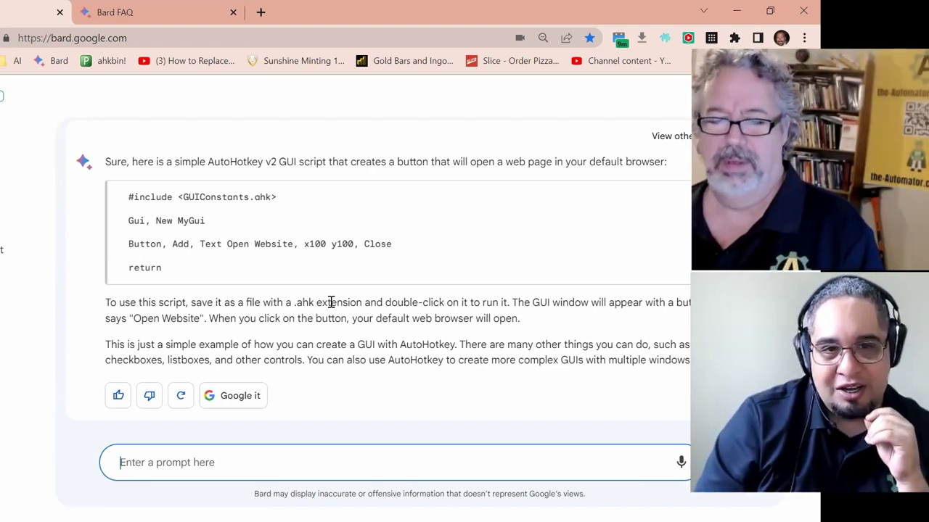
click(264, 399)
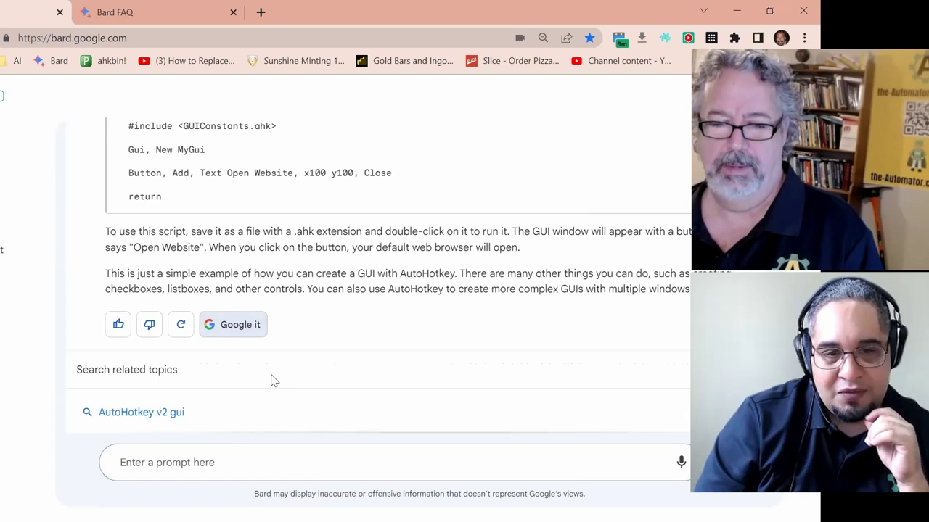
click(166, 414)
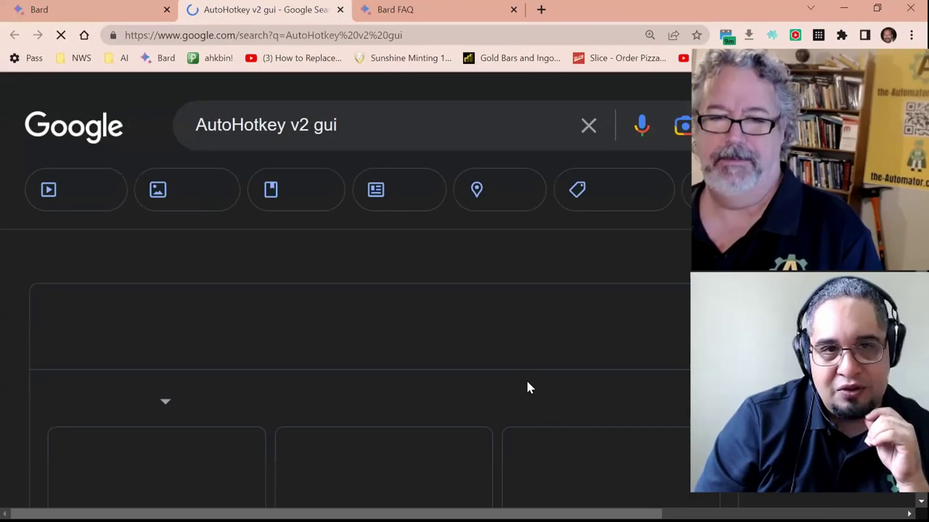
scroll(549, 291, down, 2)
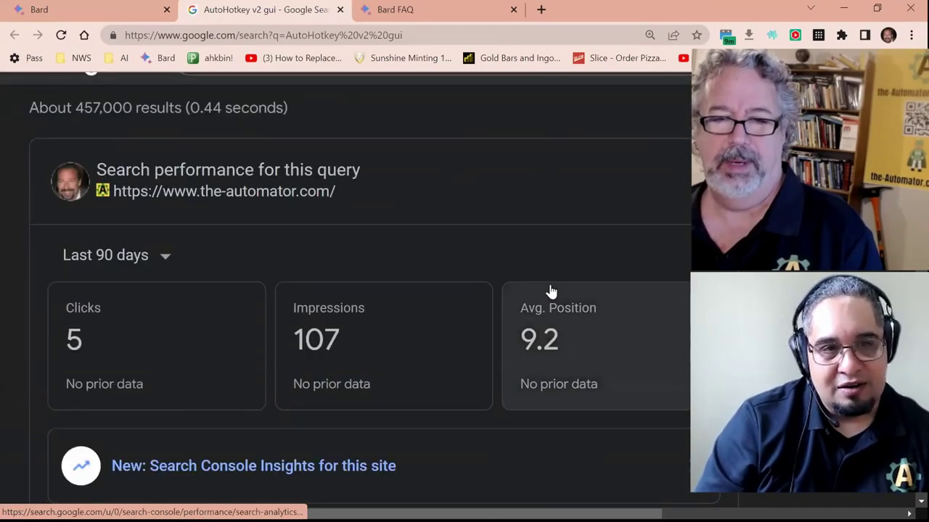
scroll(549, 290, down, 5)
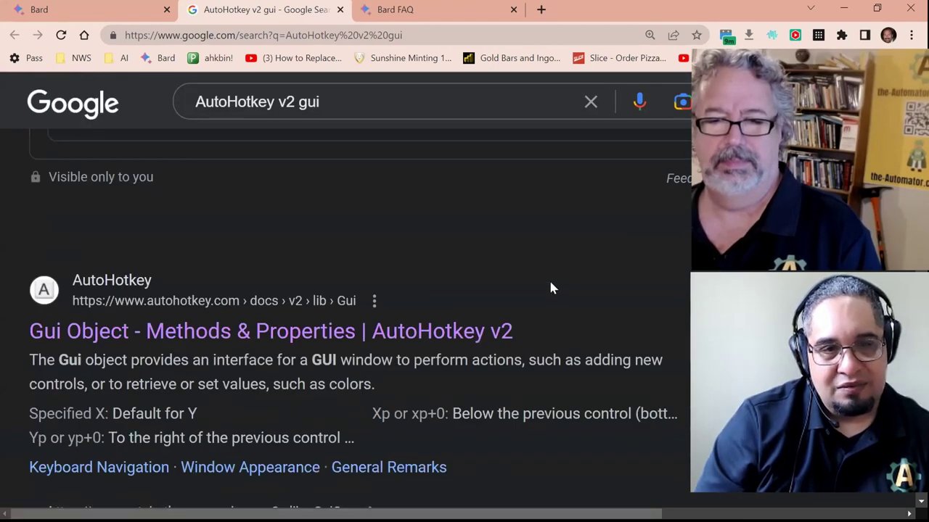
scroll(549, 286, down, 1)
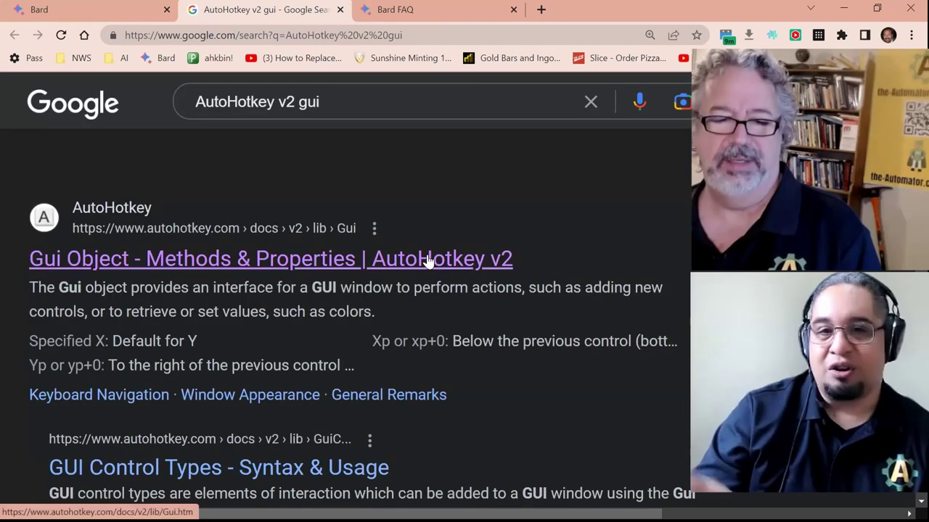
scroll(428, 261, down, 1)
scroll(428, 260, down, 6)
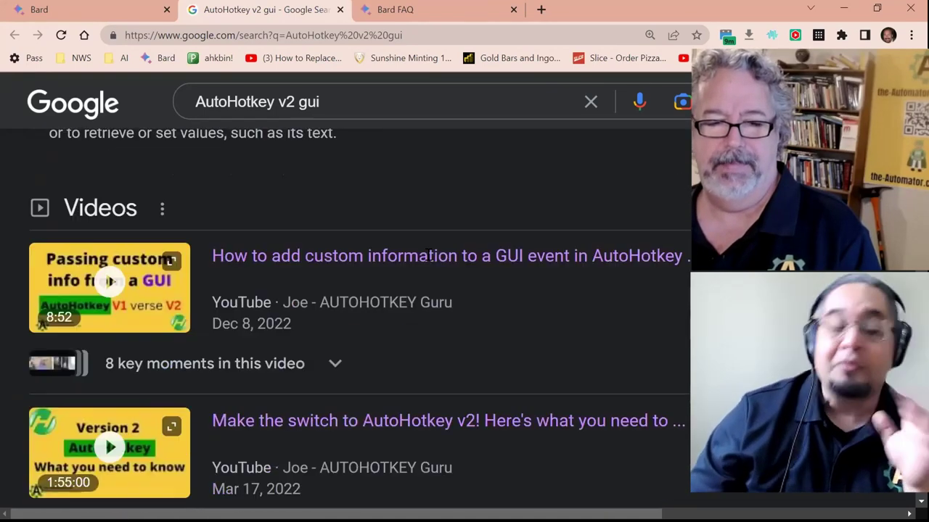
scroll(259, 294, down, 2)
scroll(317, 265, up, 1)
scroll(317, 265, down, 2)
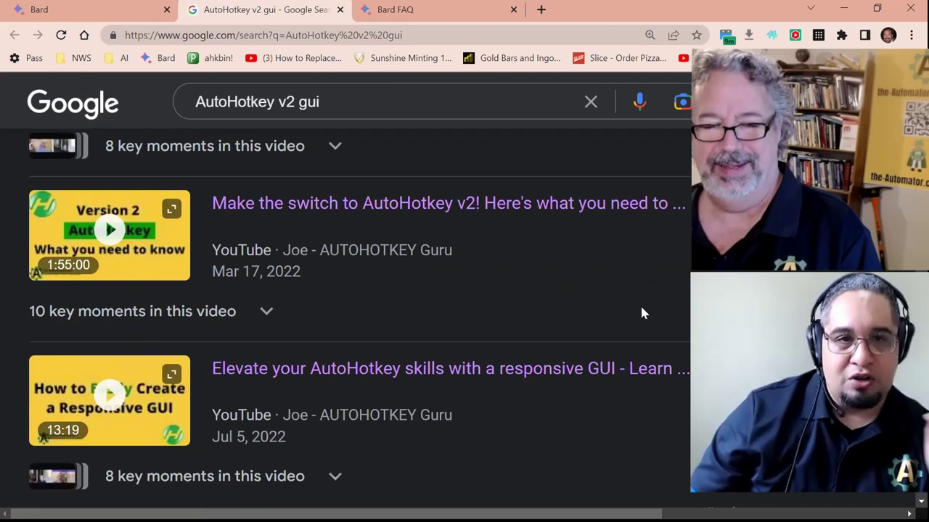
scroll(642, 308, up, 3)
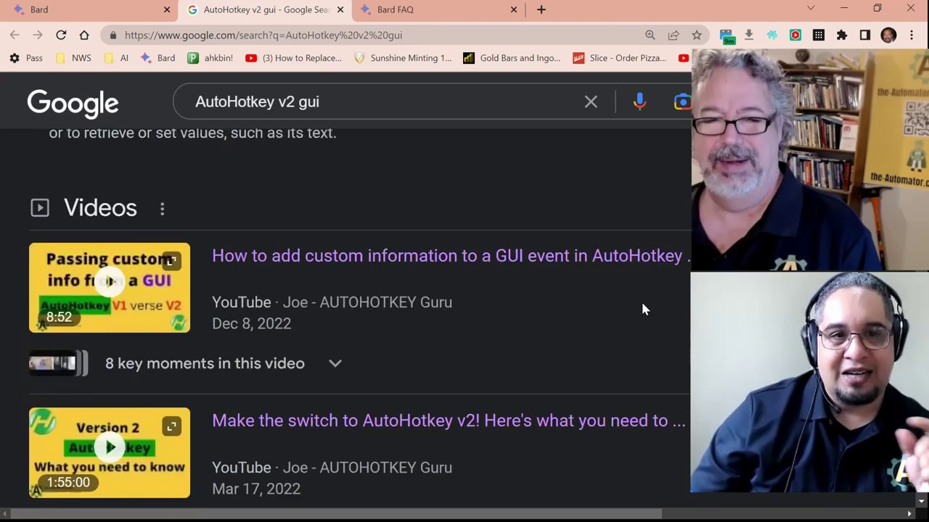
Back in the Bard chat, send 'create a simple AutoHotkey version 2 GUI'.
click(49, 9)
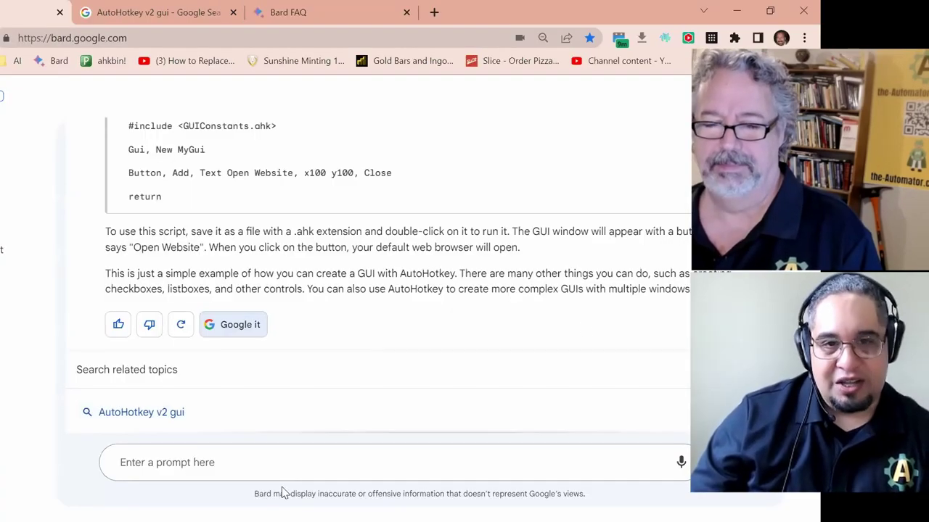
click(287, 459)
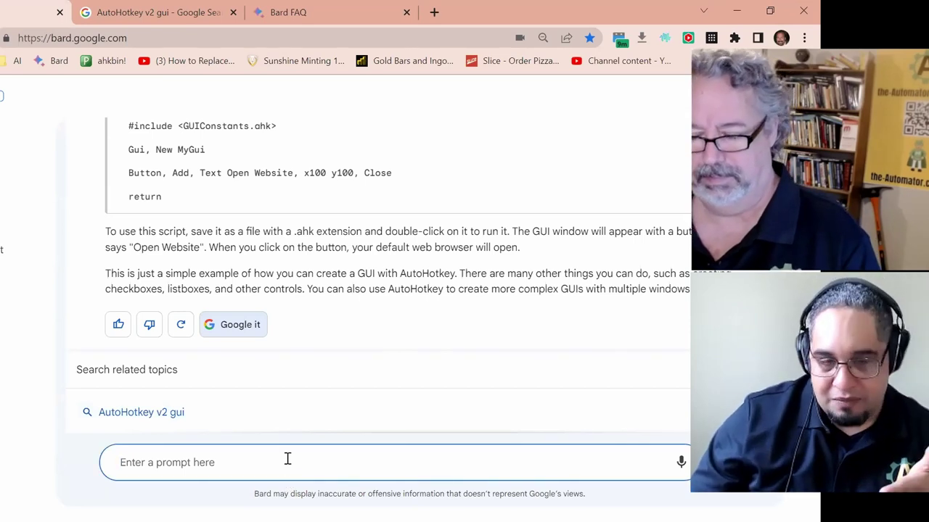
text(create )
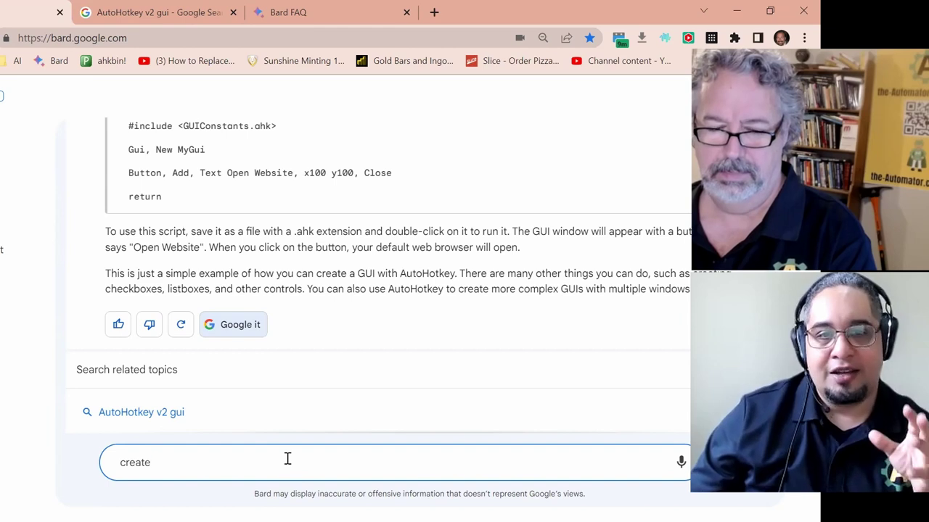
text(t)
text(n AutoHotkey )
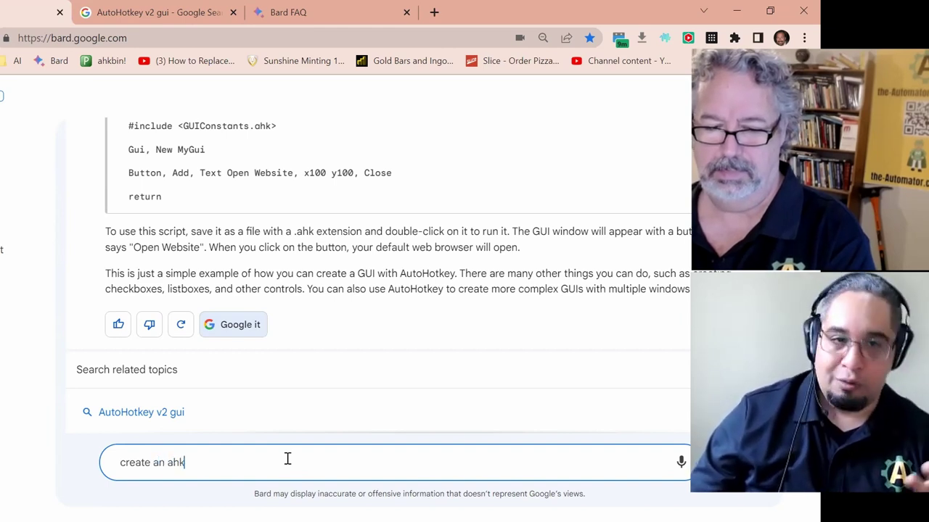
text(script that)
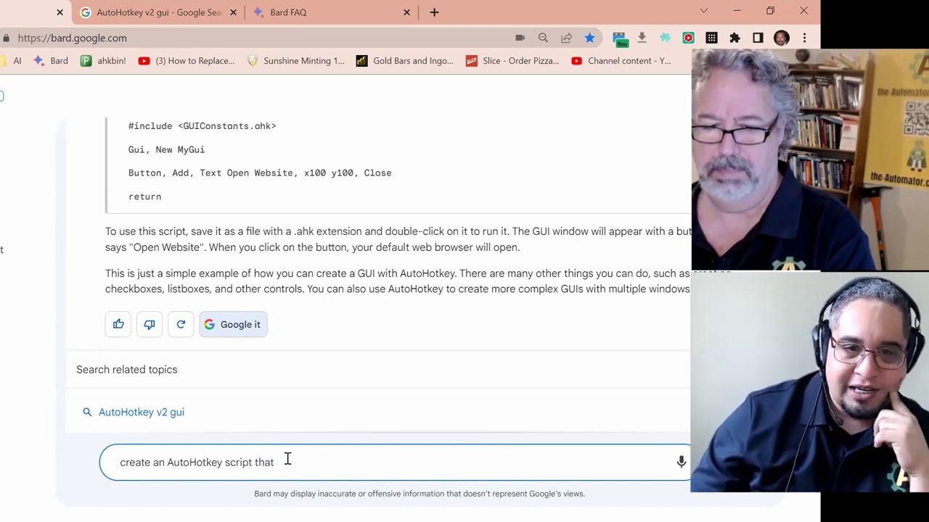
key(ctrl+BackSpace)
key(ctrl+BackSpace)
key(ctrl+BackSpace)
key(ctrl+BackSpace)
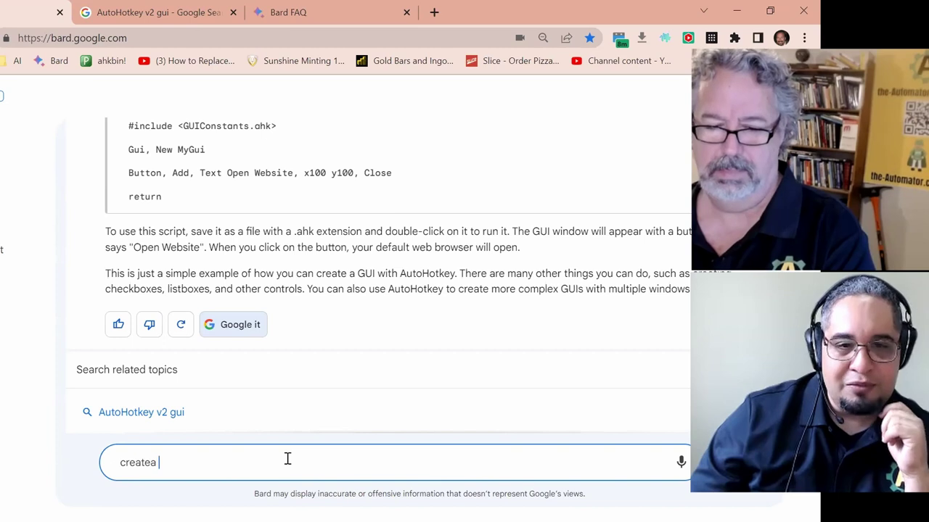
text(a)
key(BackSpace)
text(a simple AutoHotkey ver)
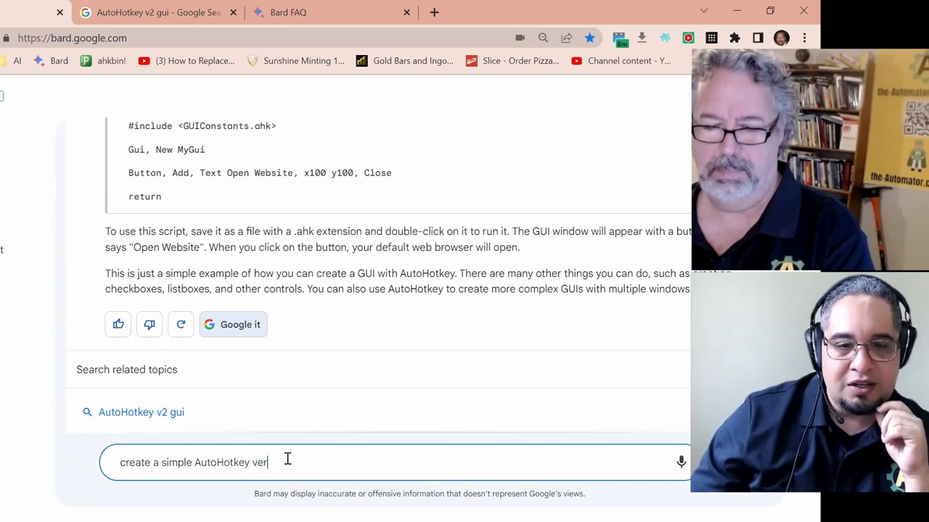
text(sion2 script)
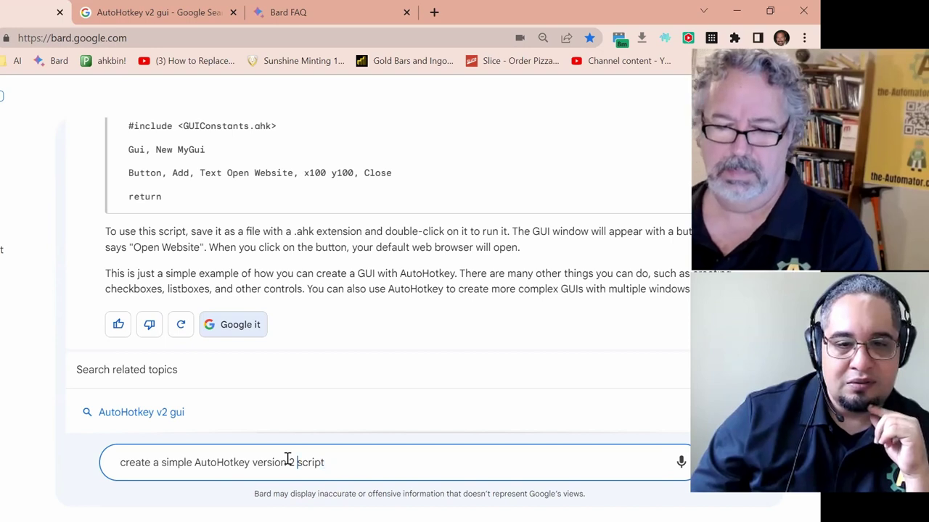
key(ctrl+BackSpace)
text(GUI)
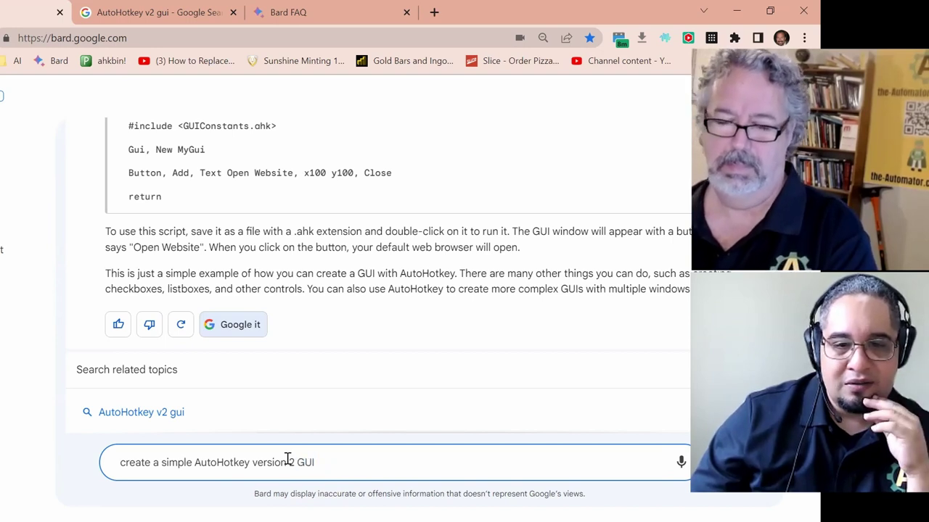
key(Return)
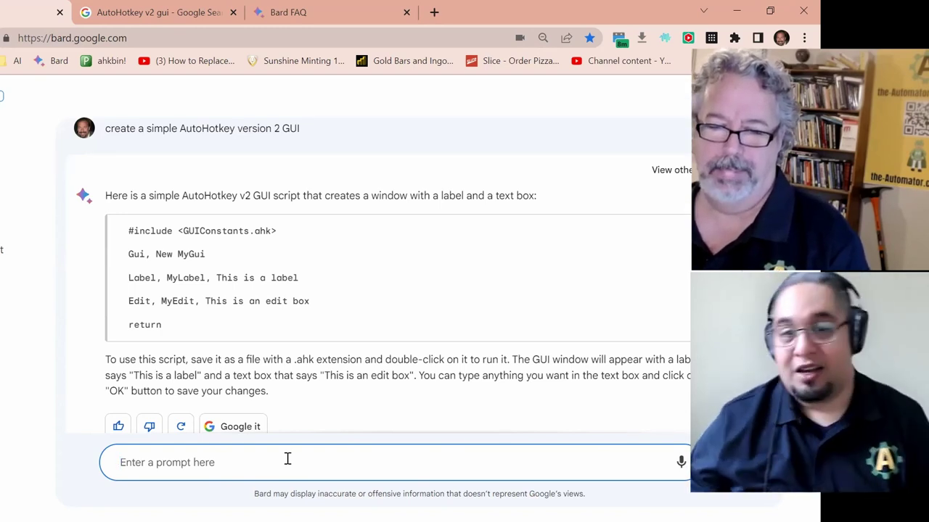
Send 'create an AutoHotkey script that has 5 HotStrings and 5 Hotkeys' to Bard.
text(create an AutoHotkey script that)
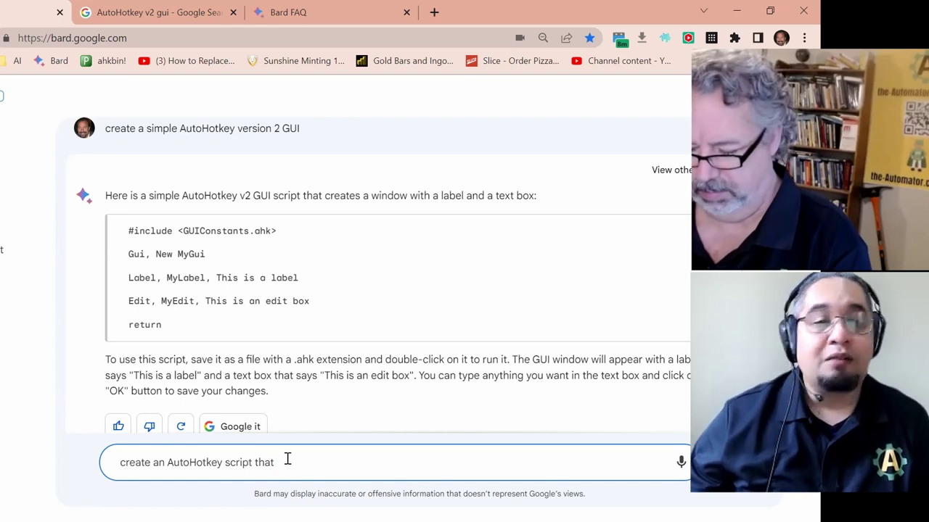
text( has 5)
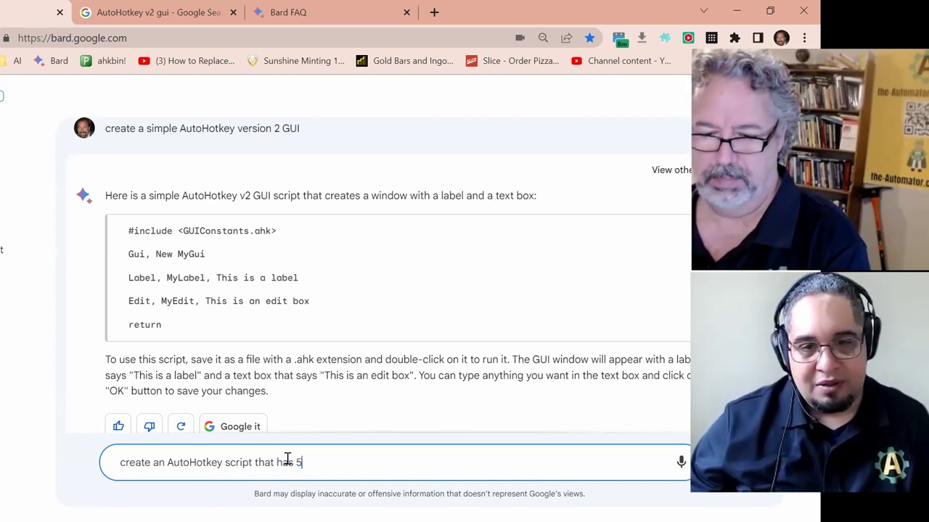
text( HotString)
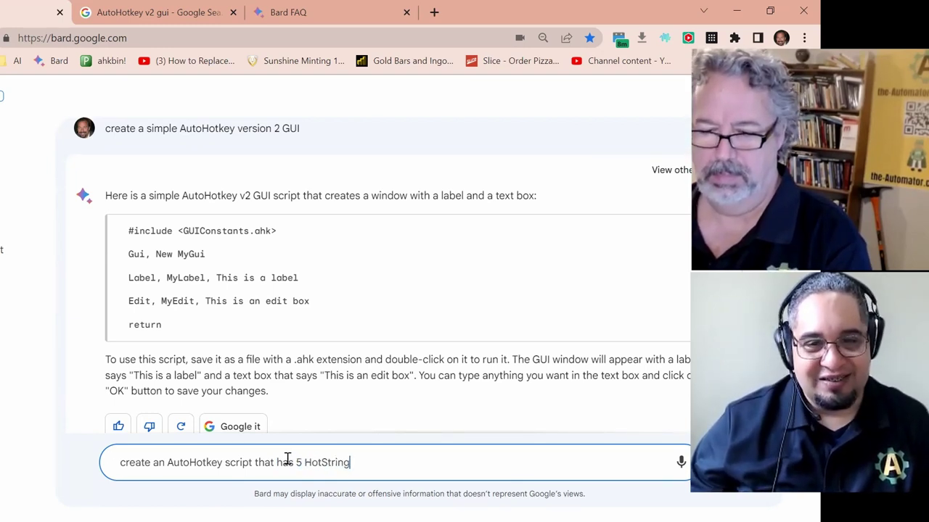
text(s and 5 H)
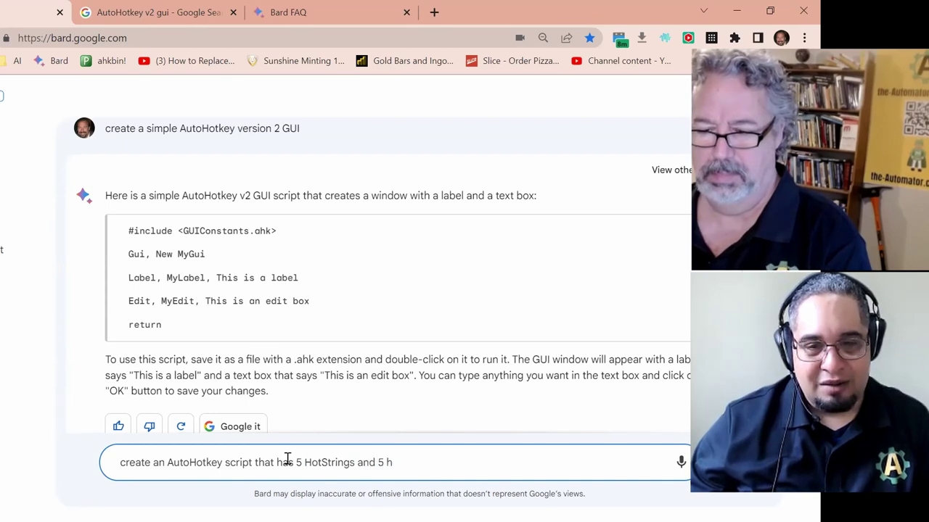
text(otkeys)
key(Return)
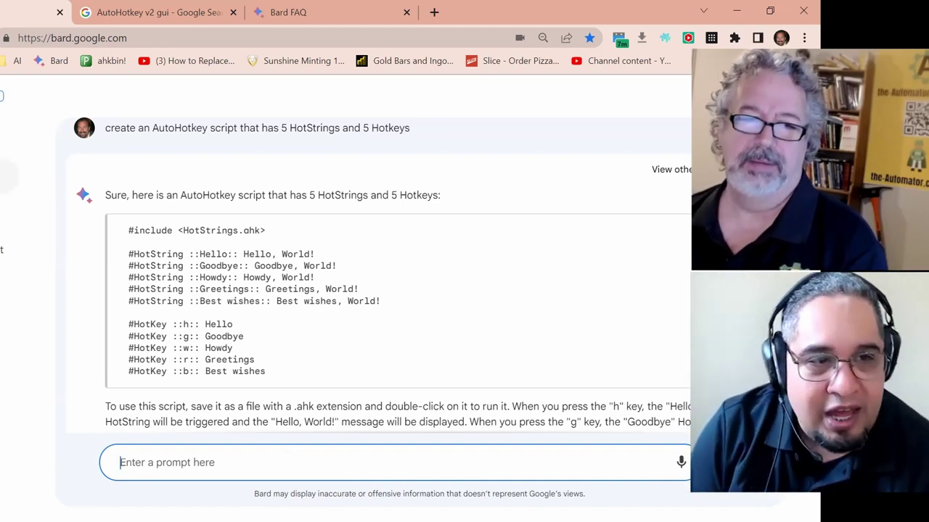
In Bard activity history, delete the 'who has taught the most people about AutoHotkey' entry.
click(8, 176)
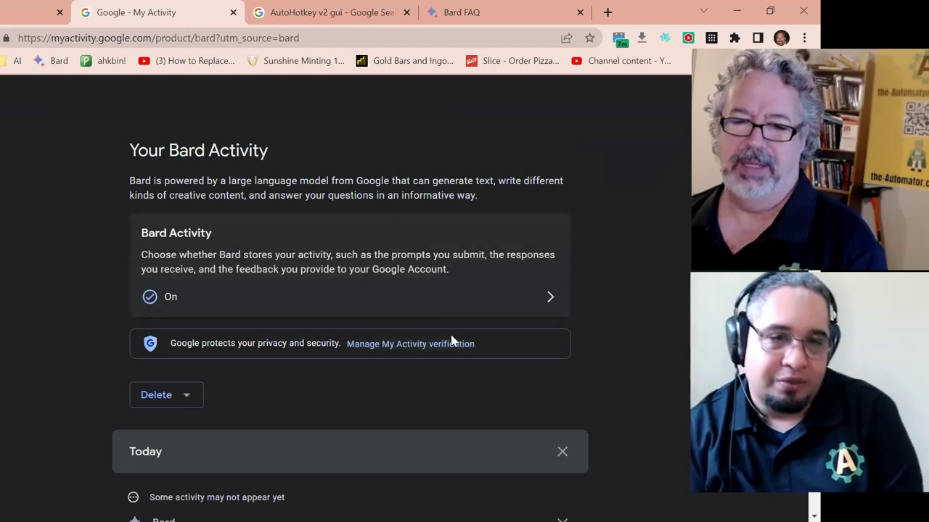
scroll(452, 339, down, 10)
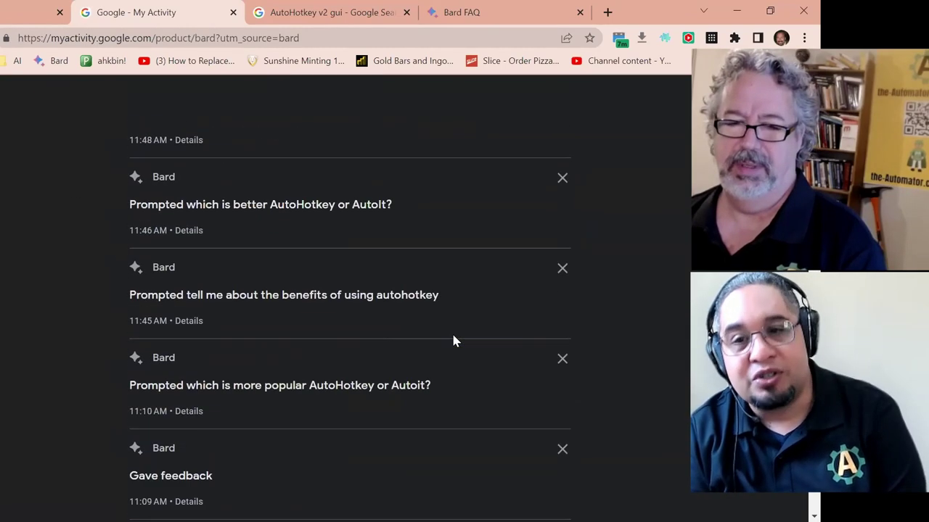
scroll(452, 340, down, 8)
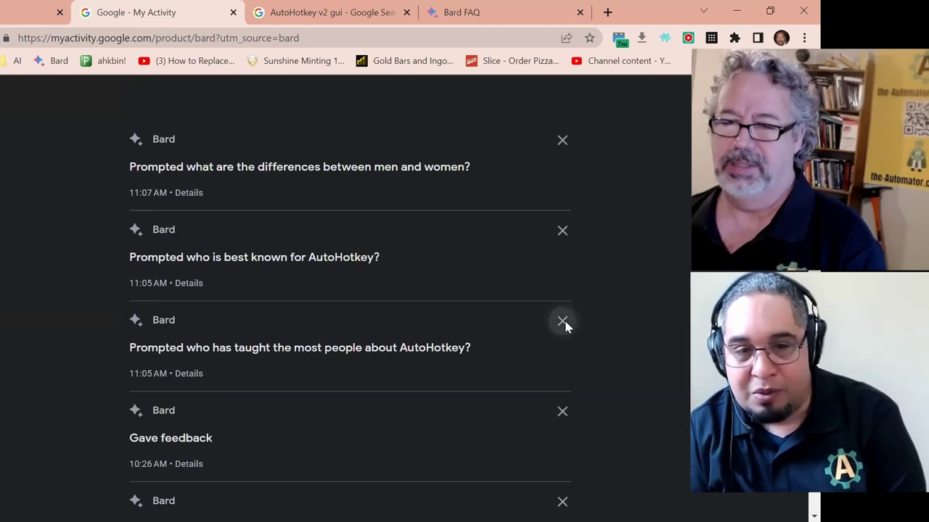
click(563, 322)
click(444, 332)
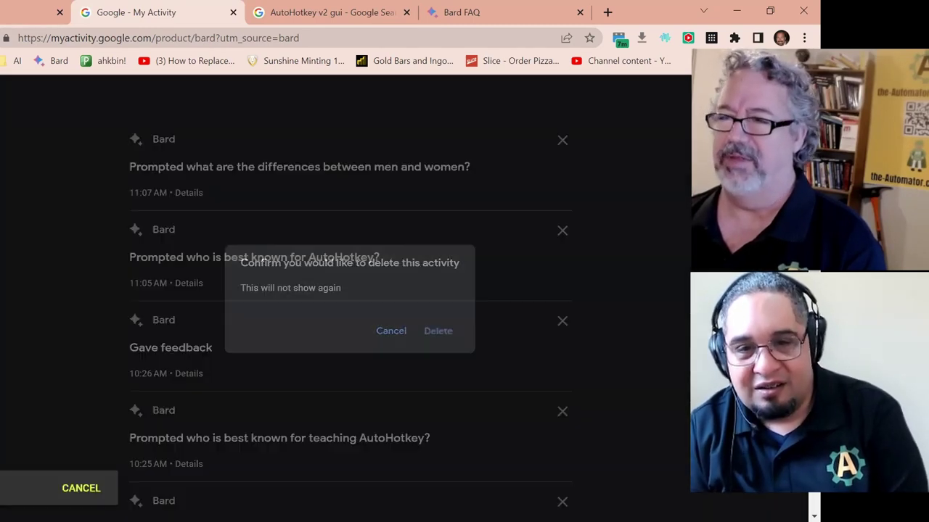
scroll(349, 290, up, 10)
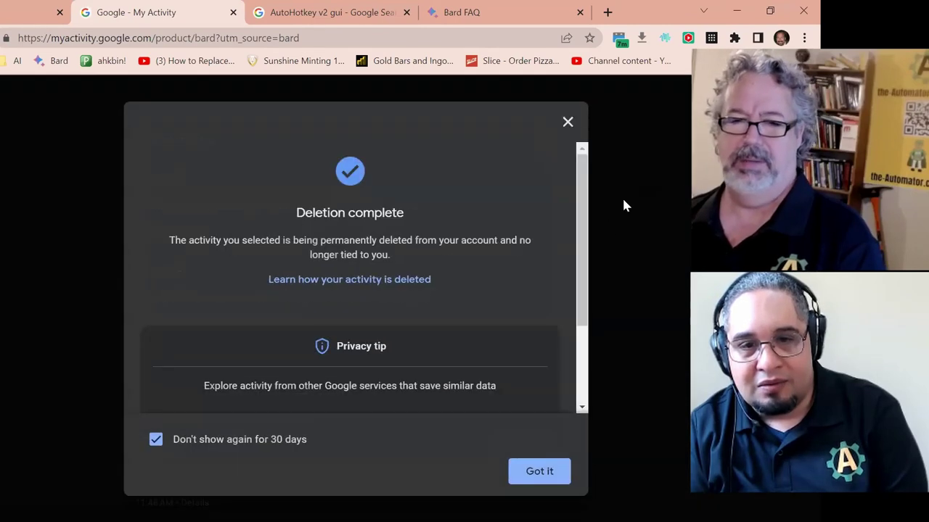
click(558, 471)
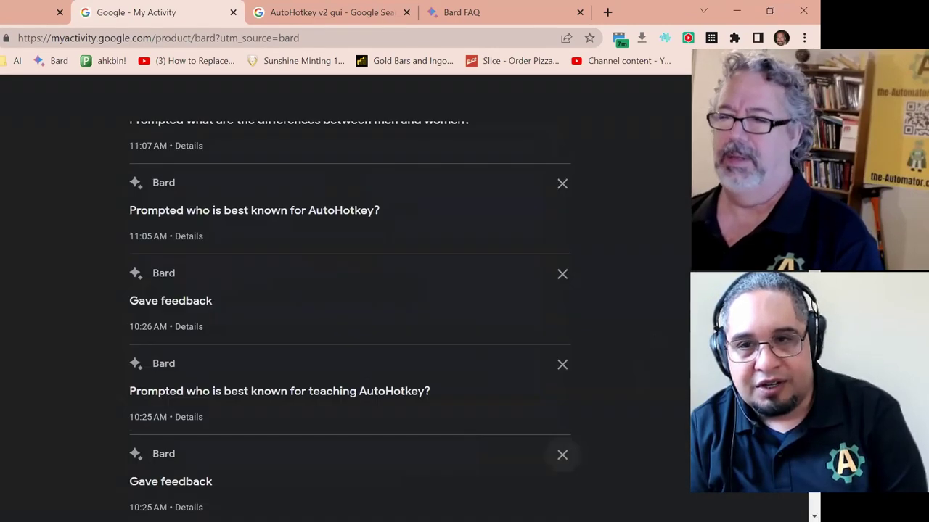
View the Delete time-range options, then close the menu without deleting anything.
scroll(349, 291, up, 6)
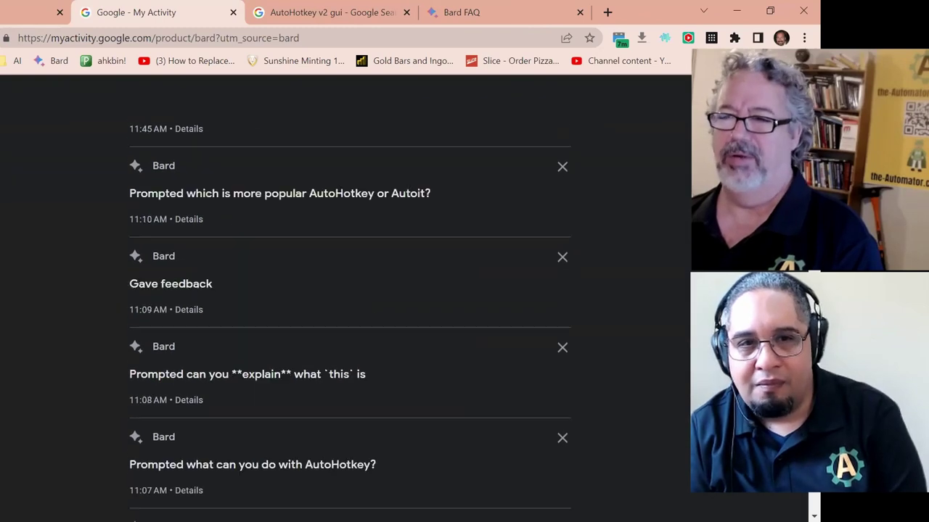
scroll(348, 290, up, 10)
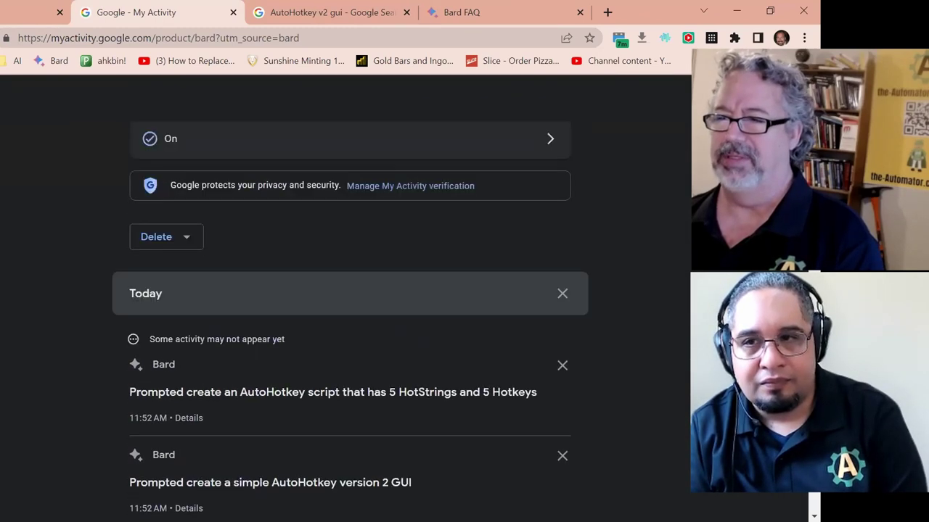
scroll(348, 290, up, 3)
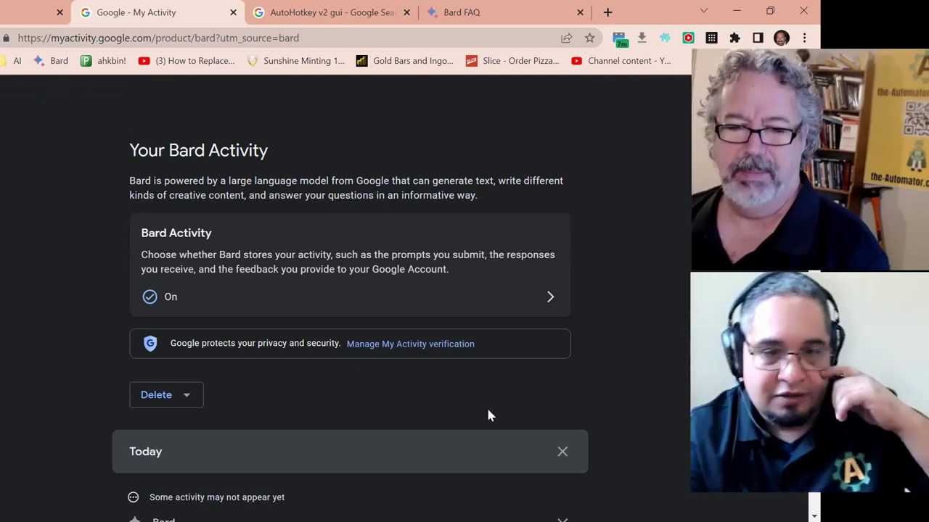
click(174, 394)
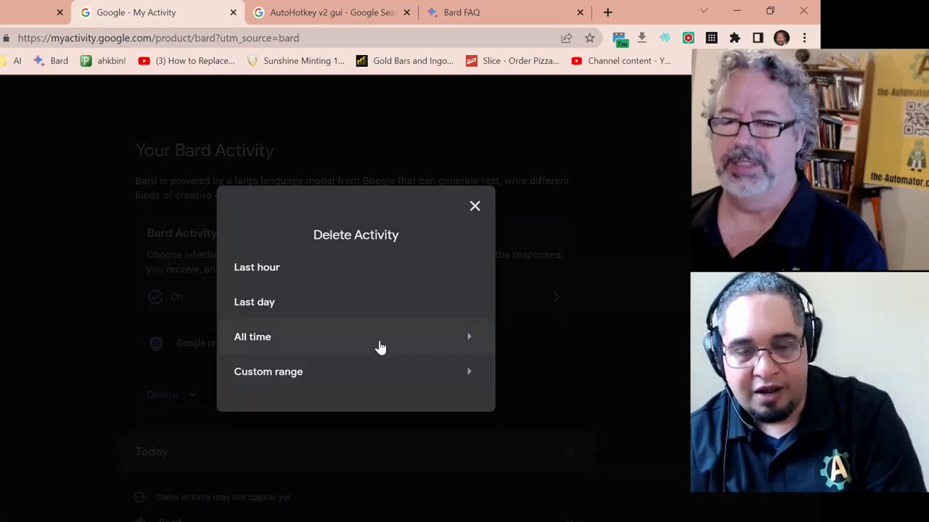
click(684, 277)
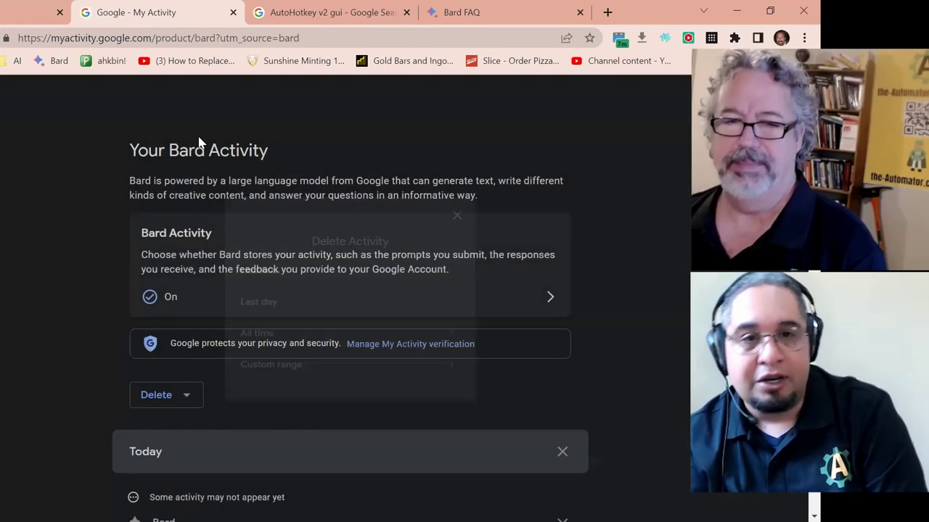
Close the My Activity tab and move the call reminder off the HotStrings/Hotkeys script.
click(233, 12)
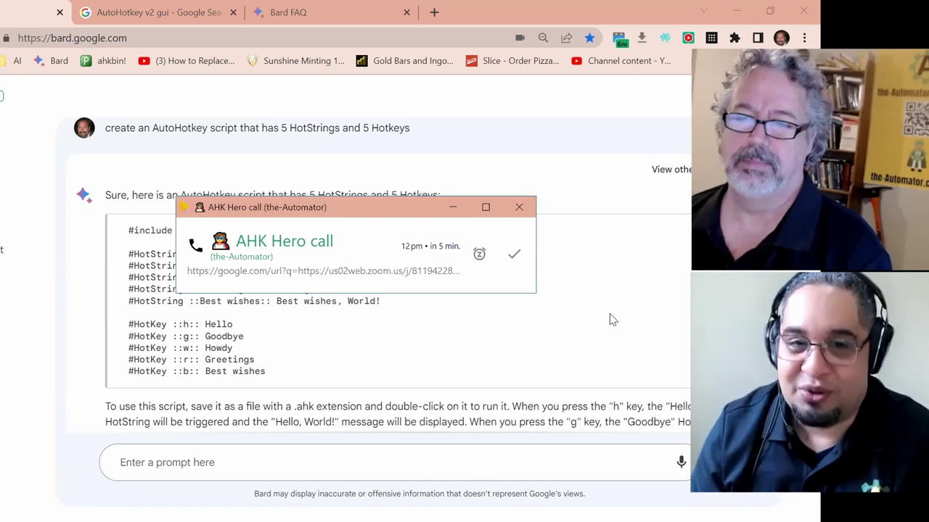
drag(418, 205, 406, 149)
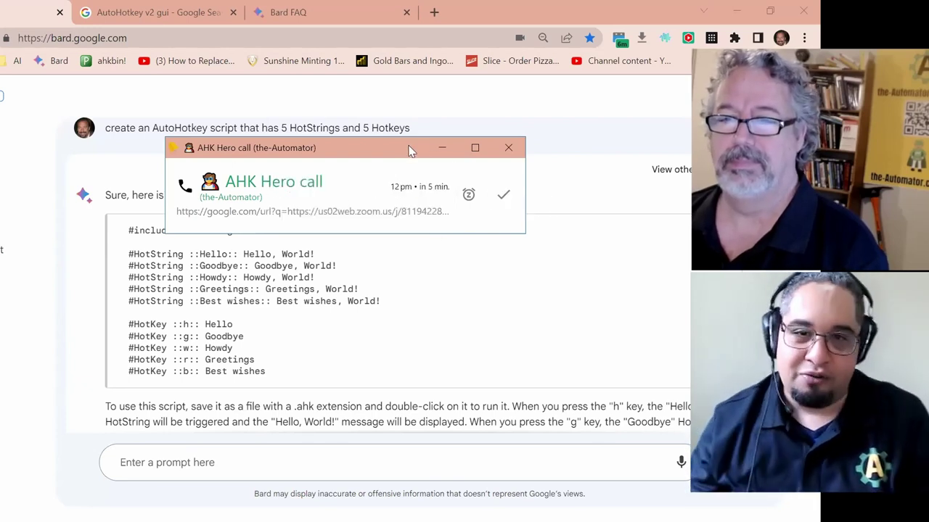
drag(413, 148, 493, 120)
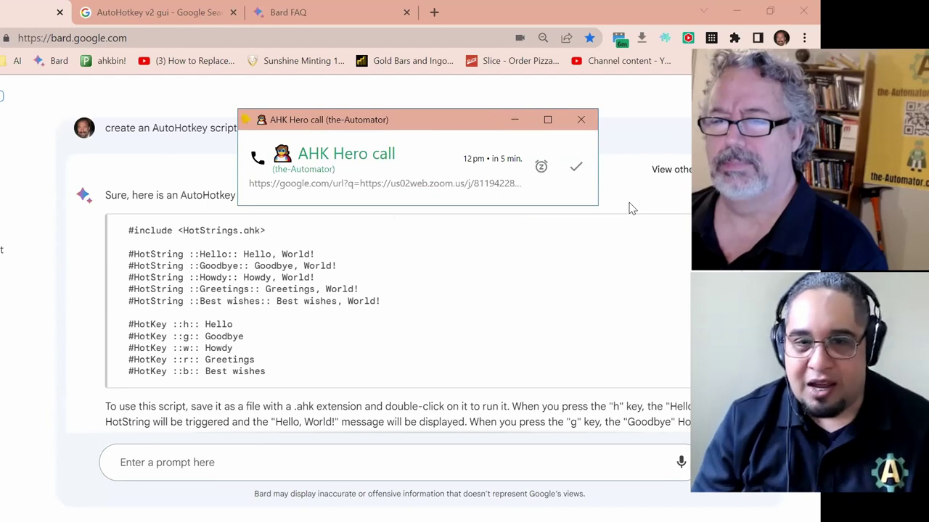